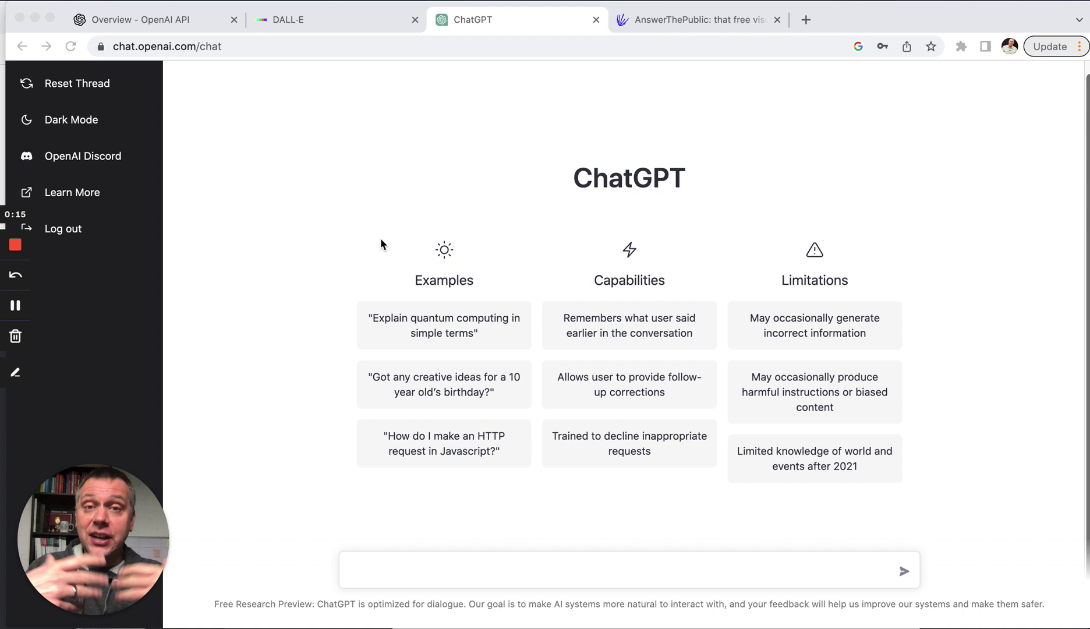
Glance at the DALL·E page, then return to the 'Welcome to OpenAI' API overview.
scroll(384, 163, up, 1)
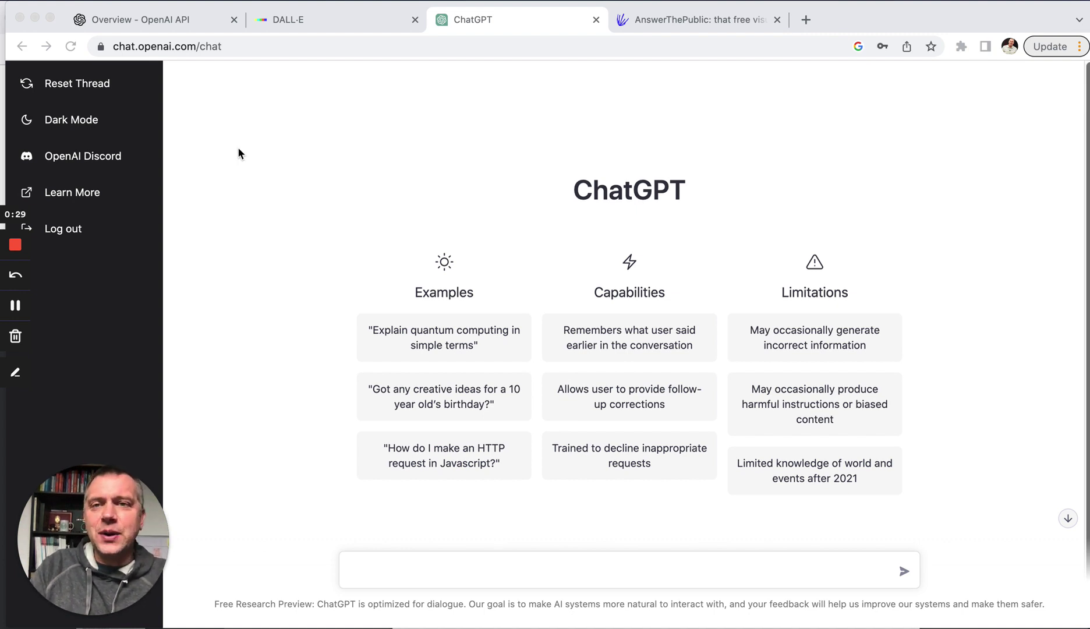
click(125, 18)
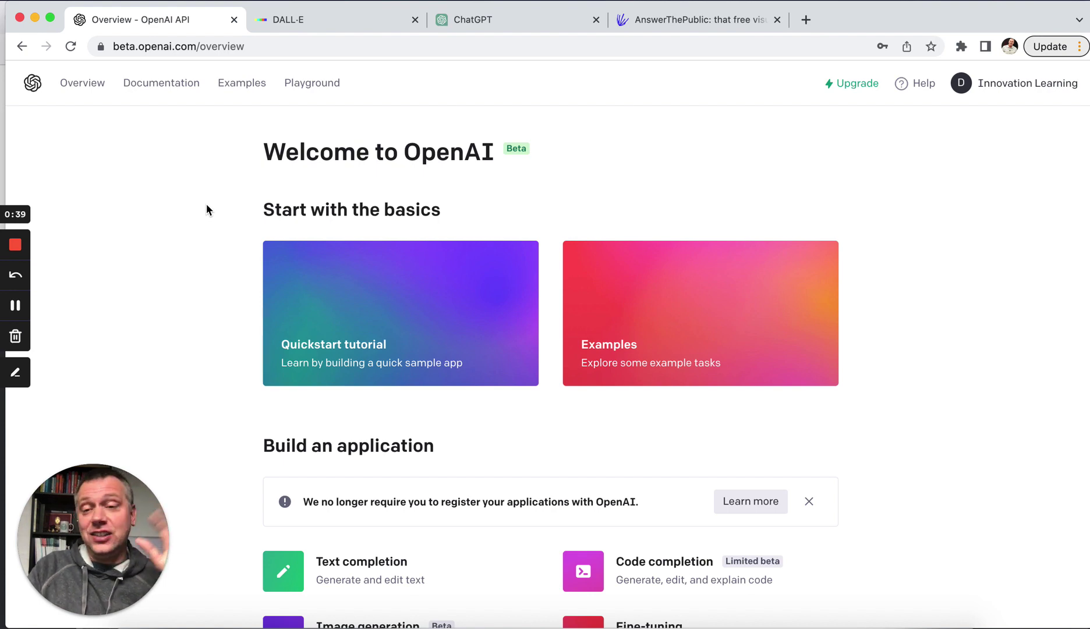
click(524, 22)
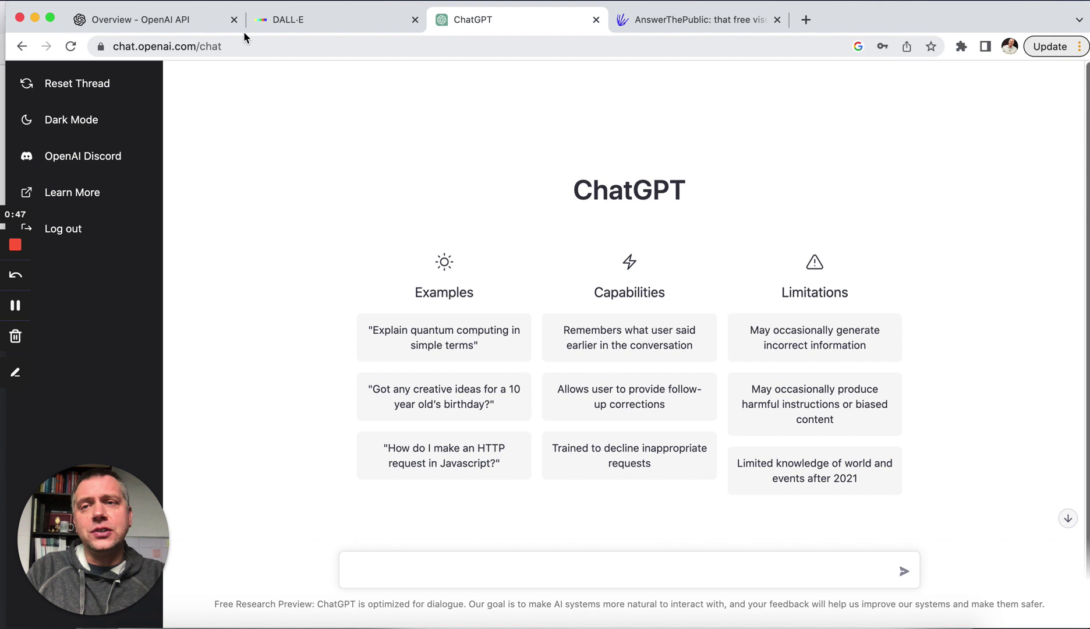
click(196, 26)
click(296, 21)
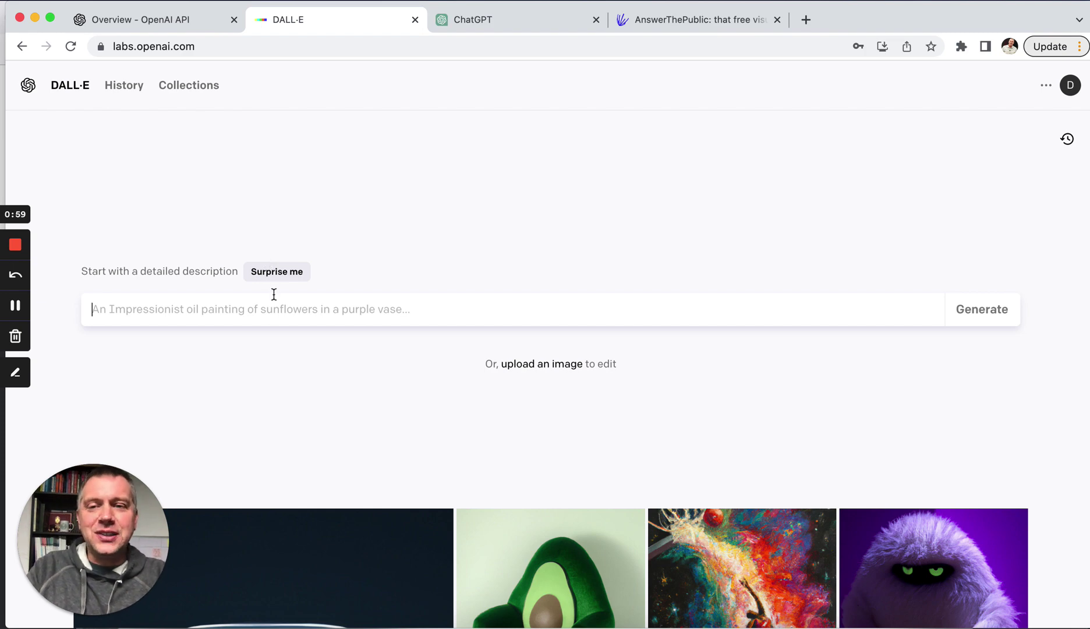
click(187, 19)
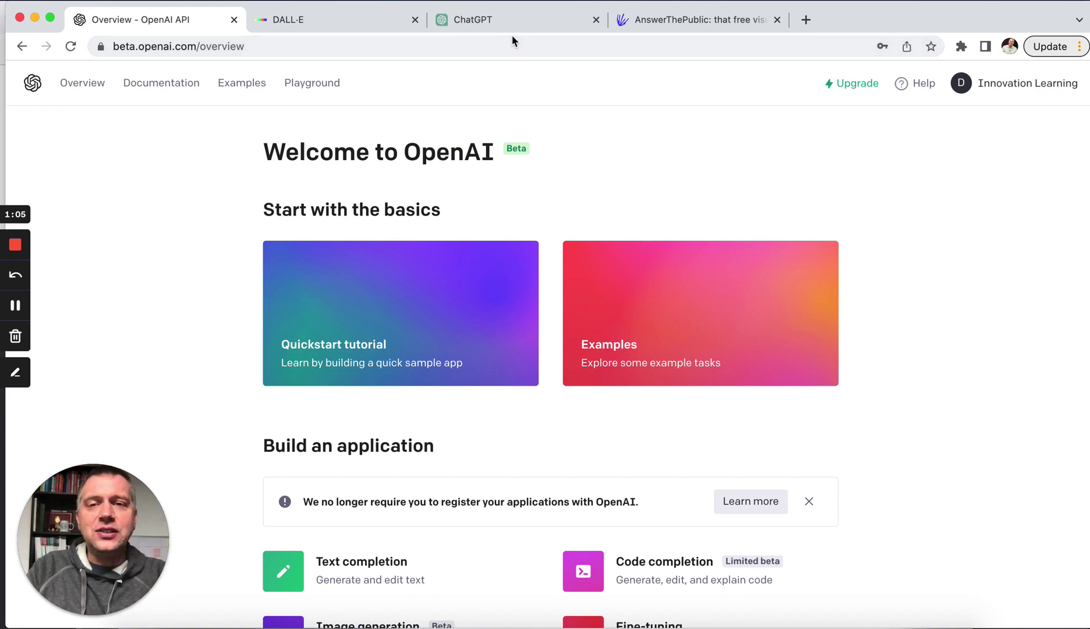
Open the Playground, review the model list, and start an empty text-davinci-003 prompt.
click(331, 89)
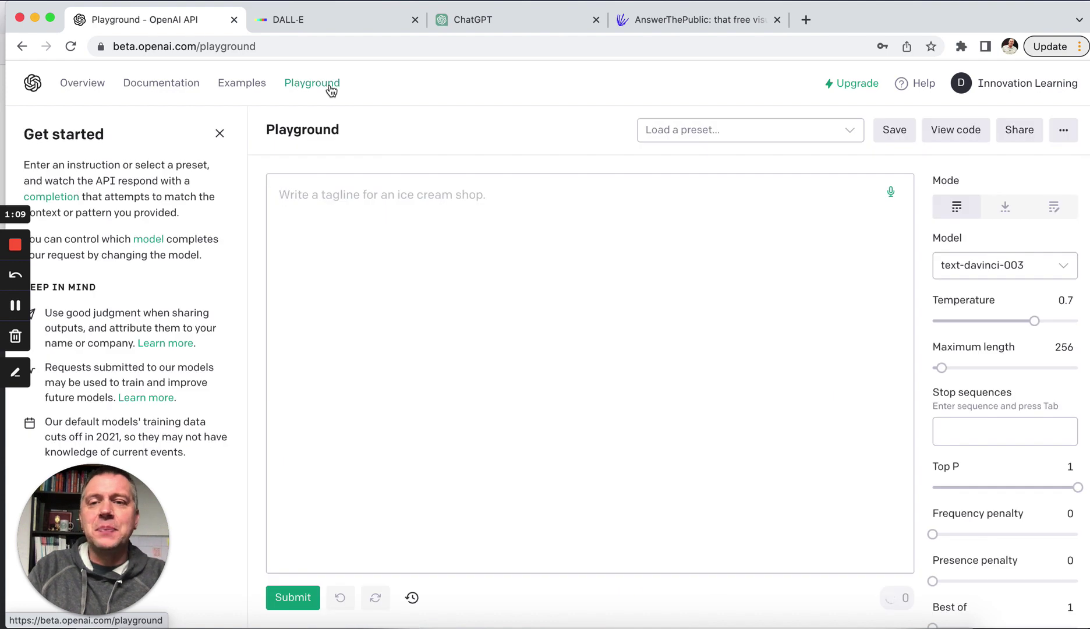
click(1068, 270)
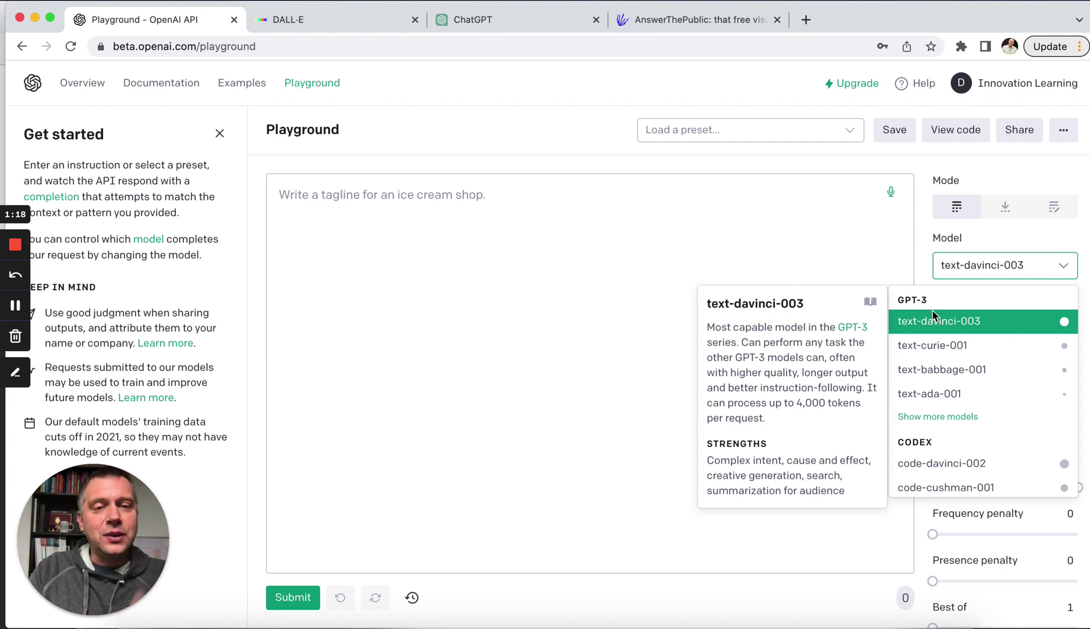
click(522, 213)
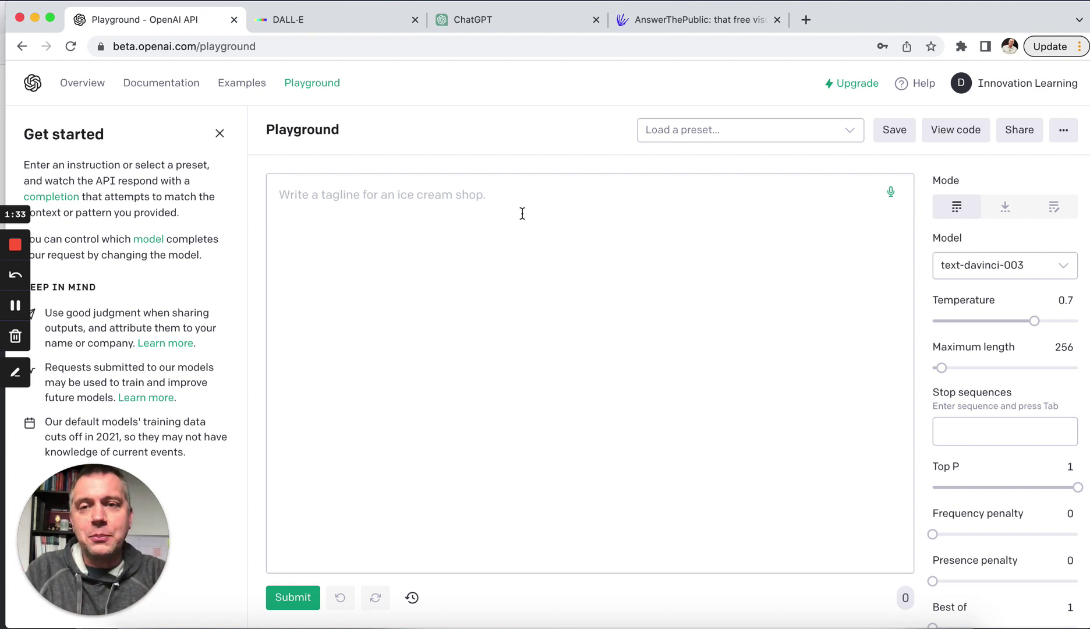
Generate a tagline from 'Write a tagline for a new online course on innovation'.
text(Write a )
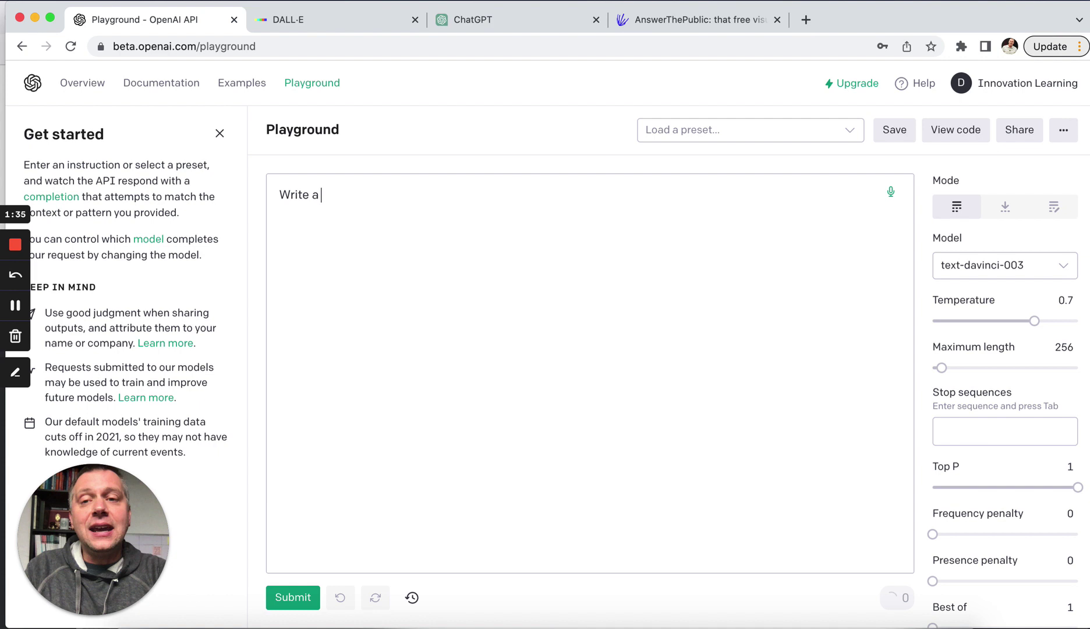
text(tagline for a )
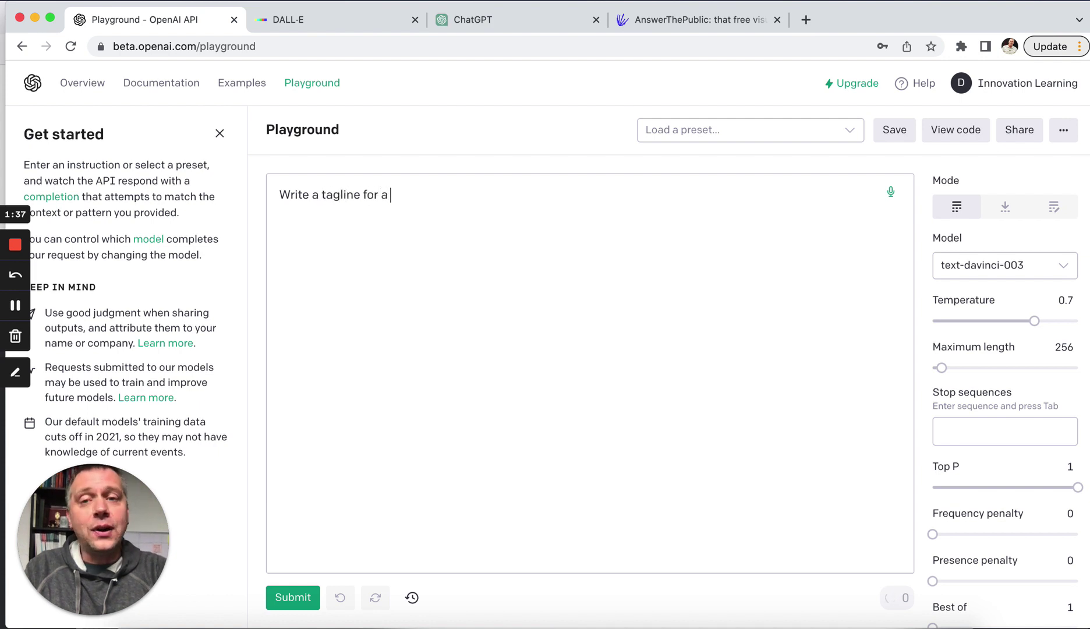
text(new online )
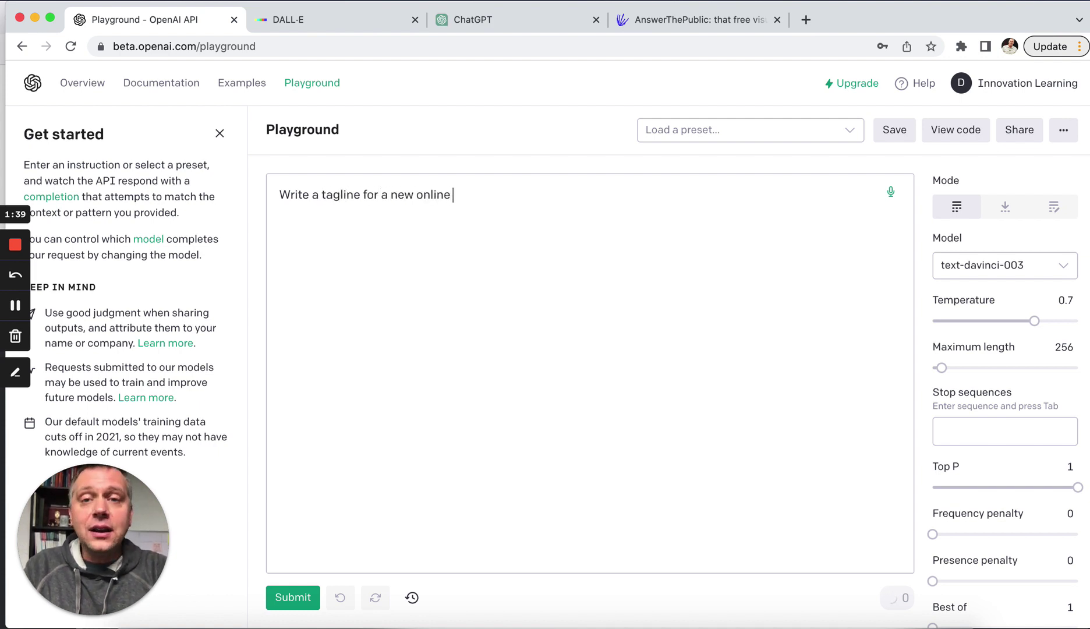
text(course on inno)
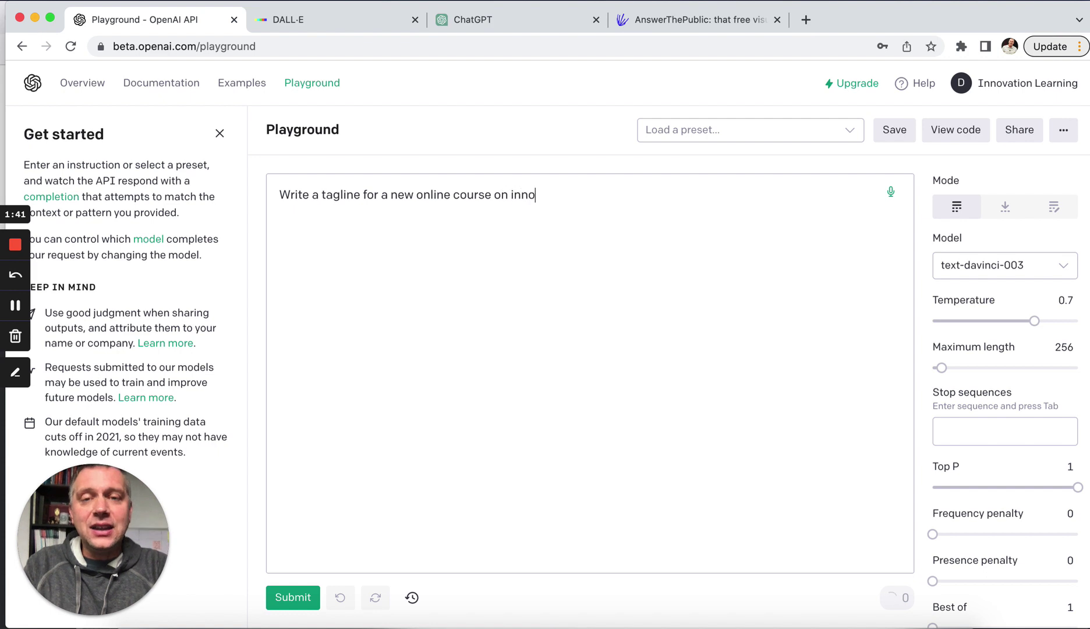
text(vation)
click(294, 596)
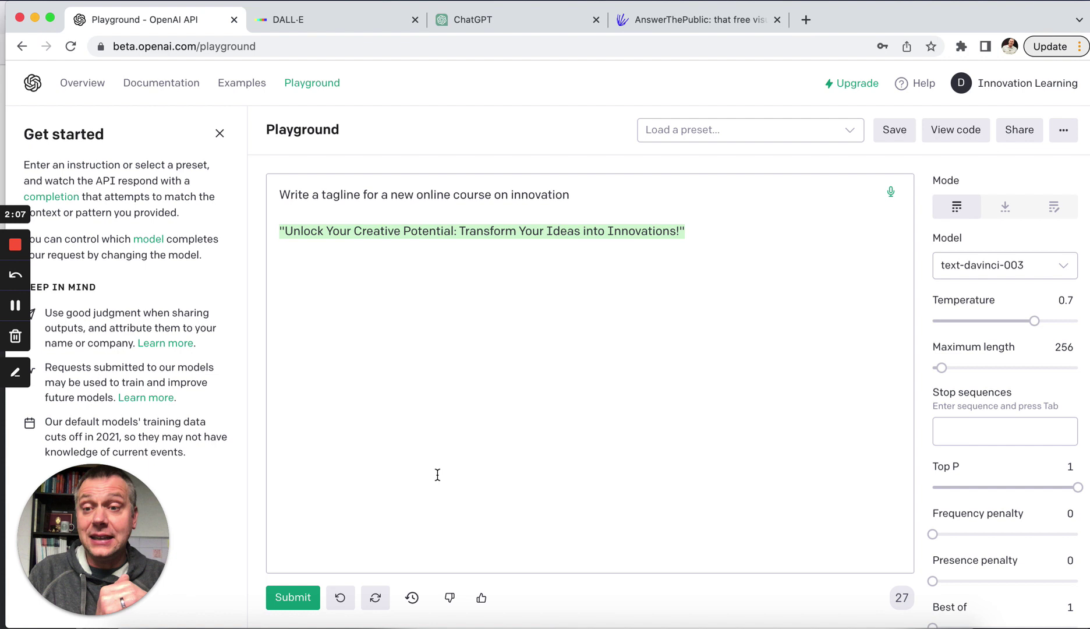
key(super+Return)
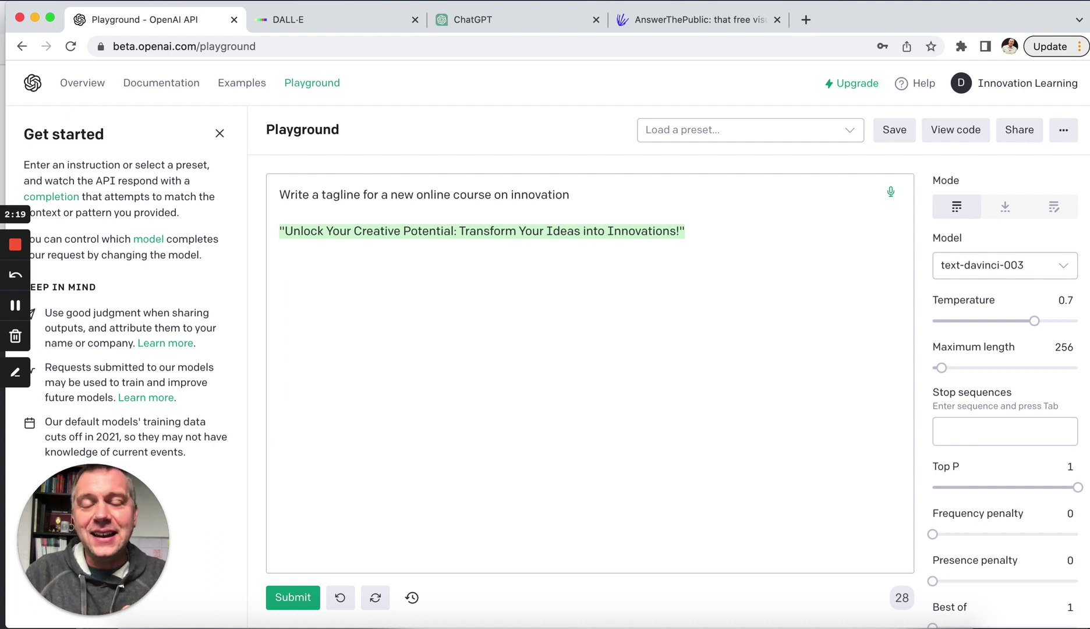
Generate results for 'Write 10 ideas for a tagline for a new online course on storytelling'.
text(W)
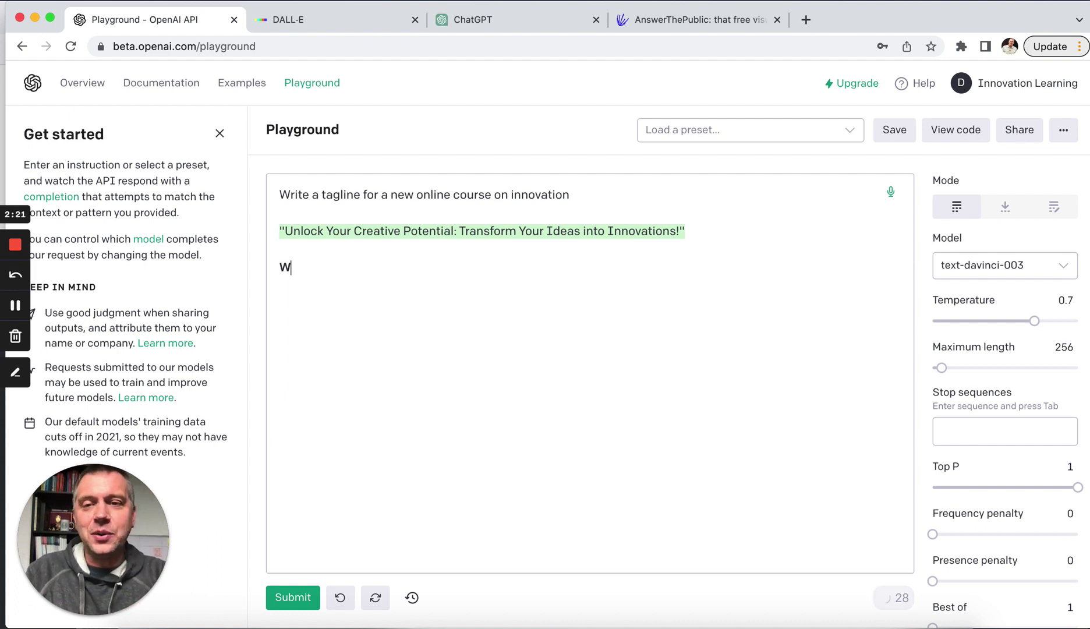
text(rite 10 i)
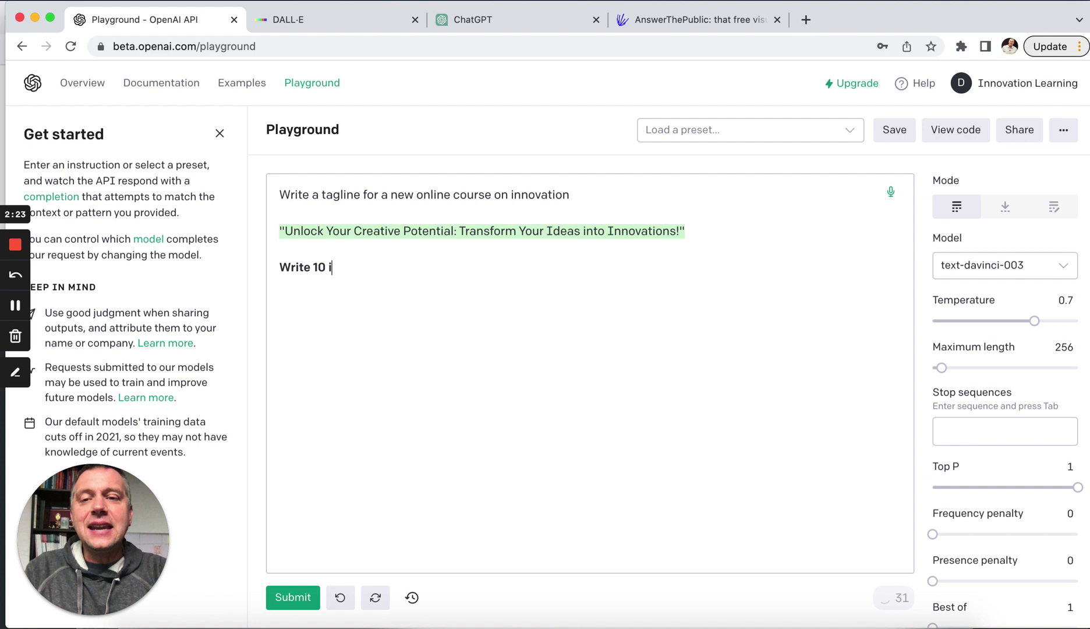
text(deas for a )
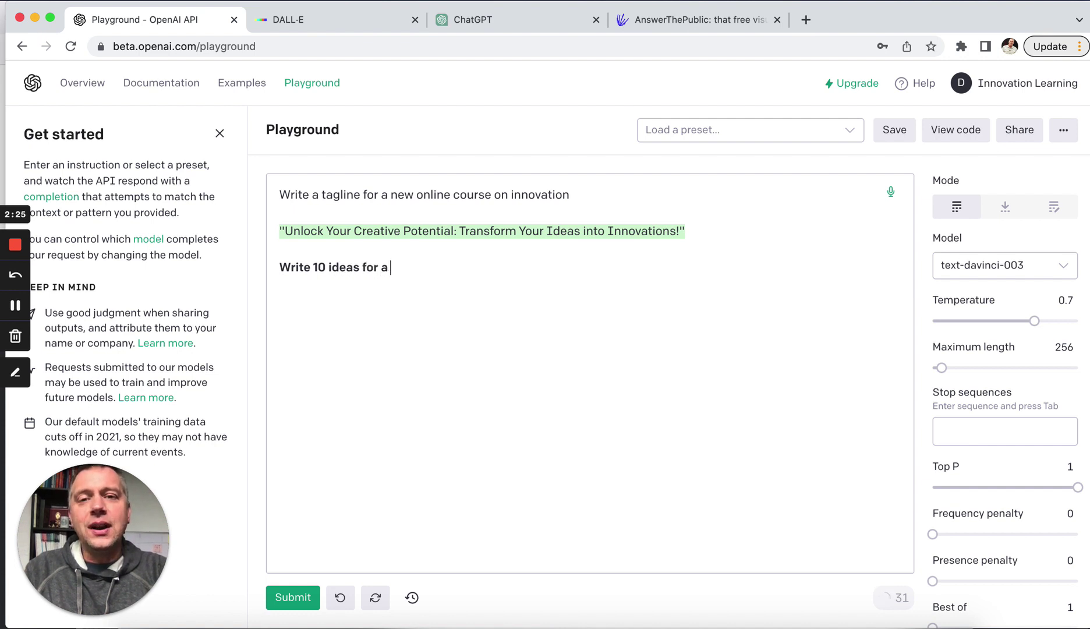
text(tab)
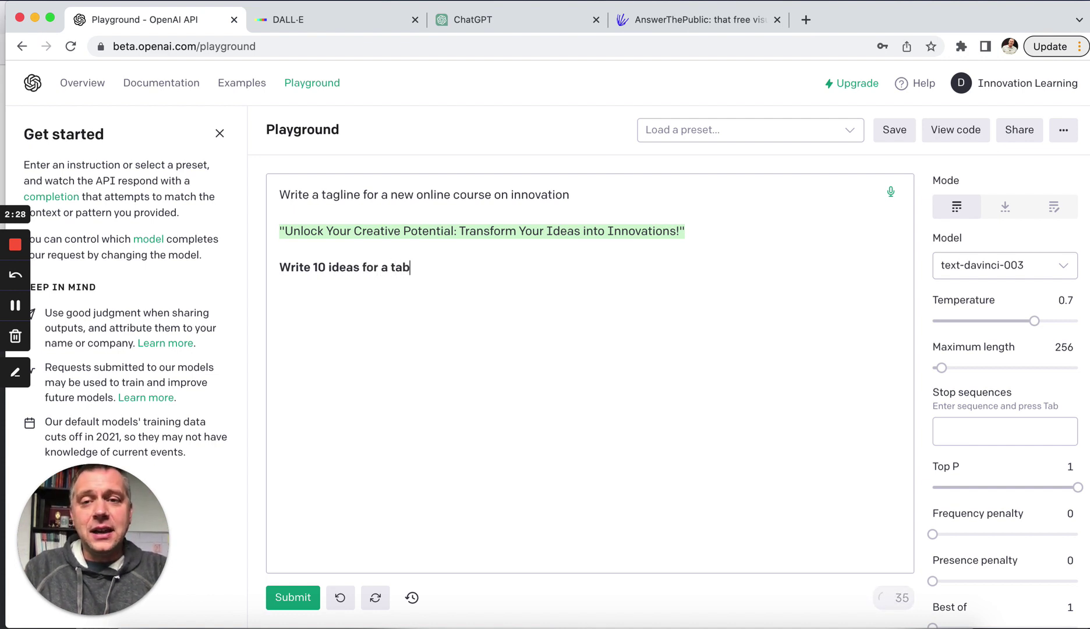
key(BackSpace)
text(gline for a )
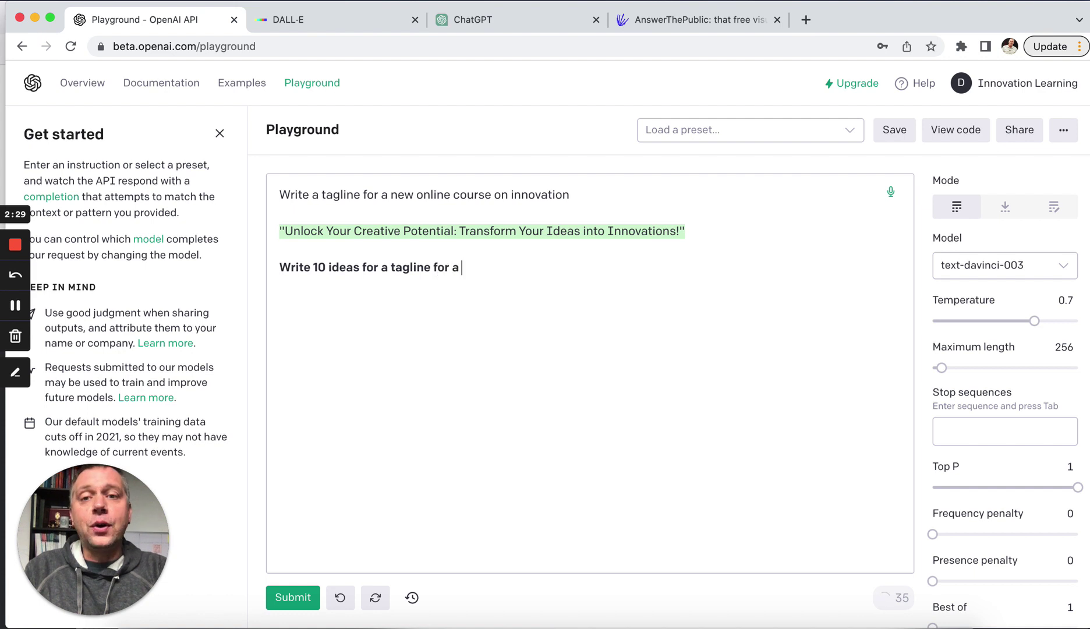
text(new online course o)
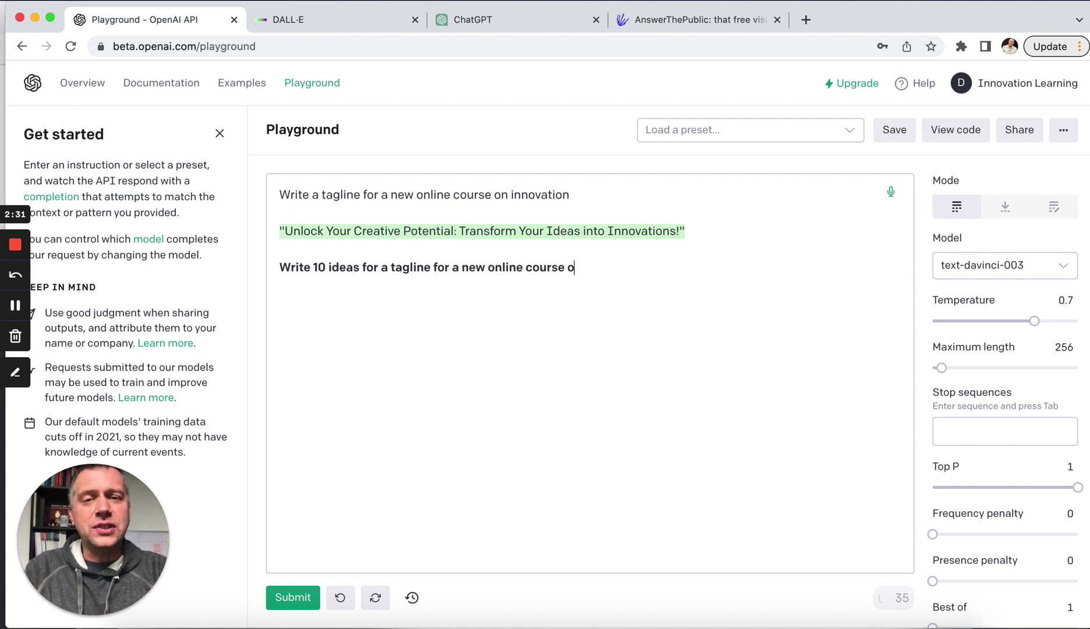
text(n storytelling)
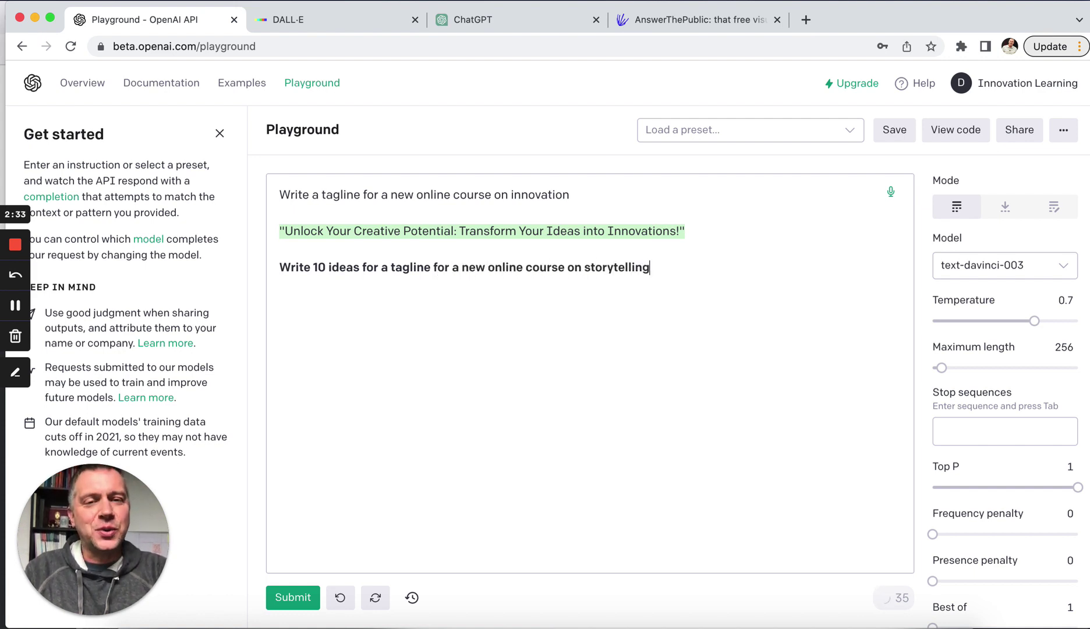
click(308, 605)
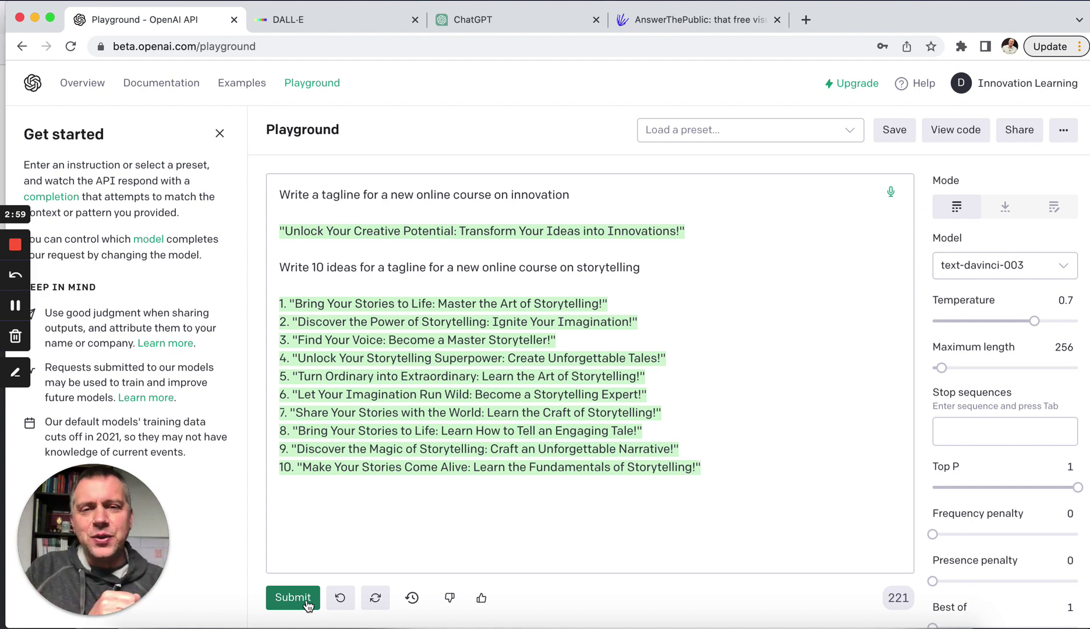
click(297, 597)
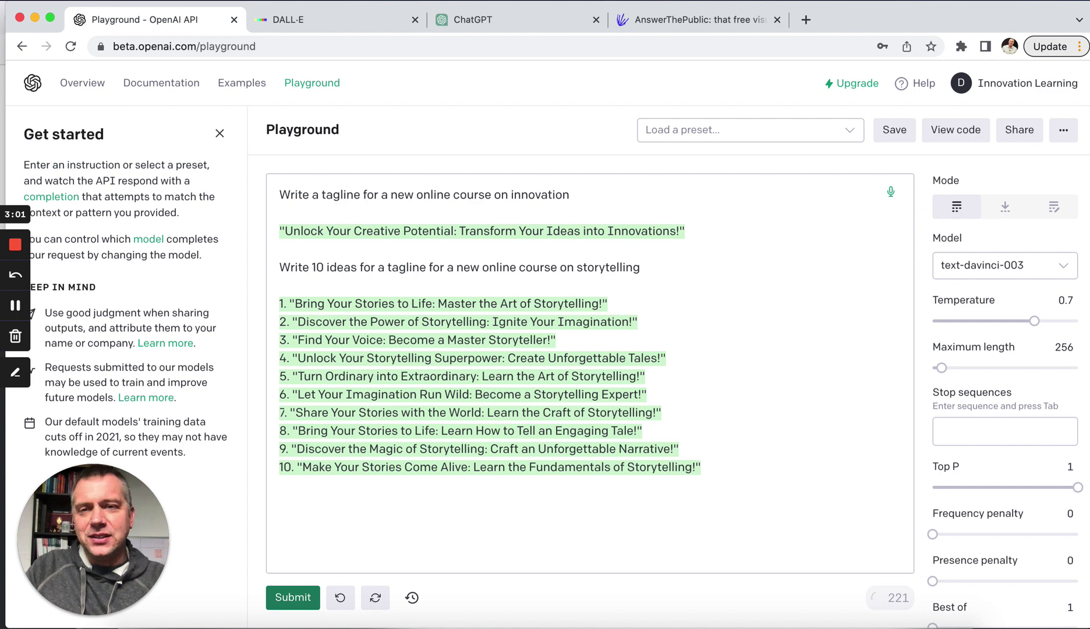
Generate 'Write 10 ideas for Youtube Video topics on storytelling for business' and review the list.
text(Wr)
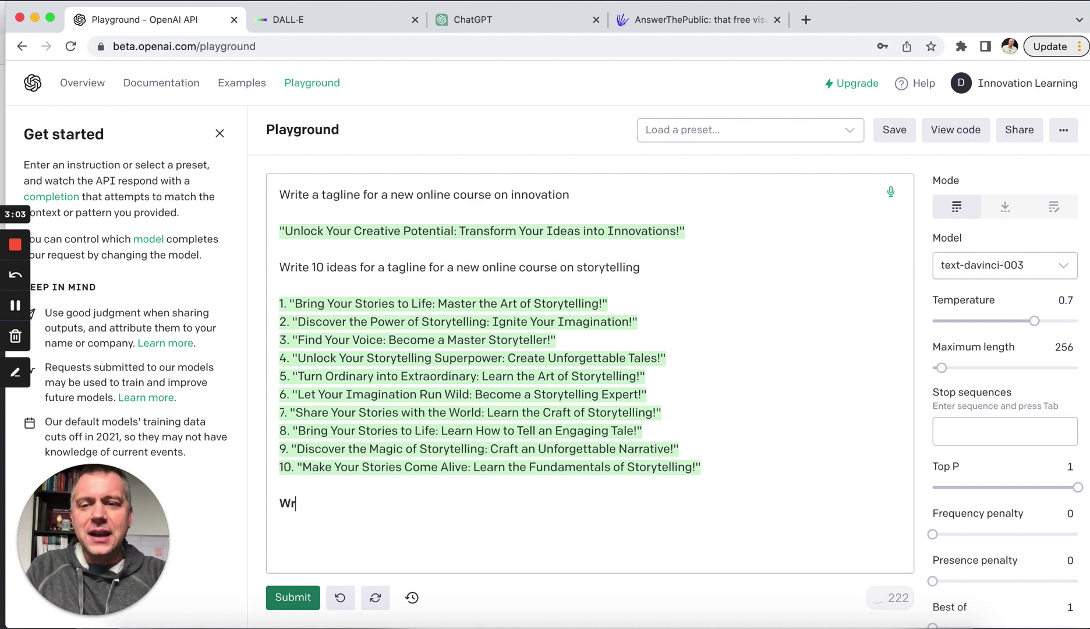
text(ite 10 ideas f)
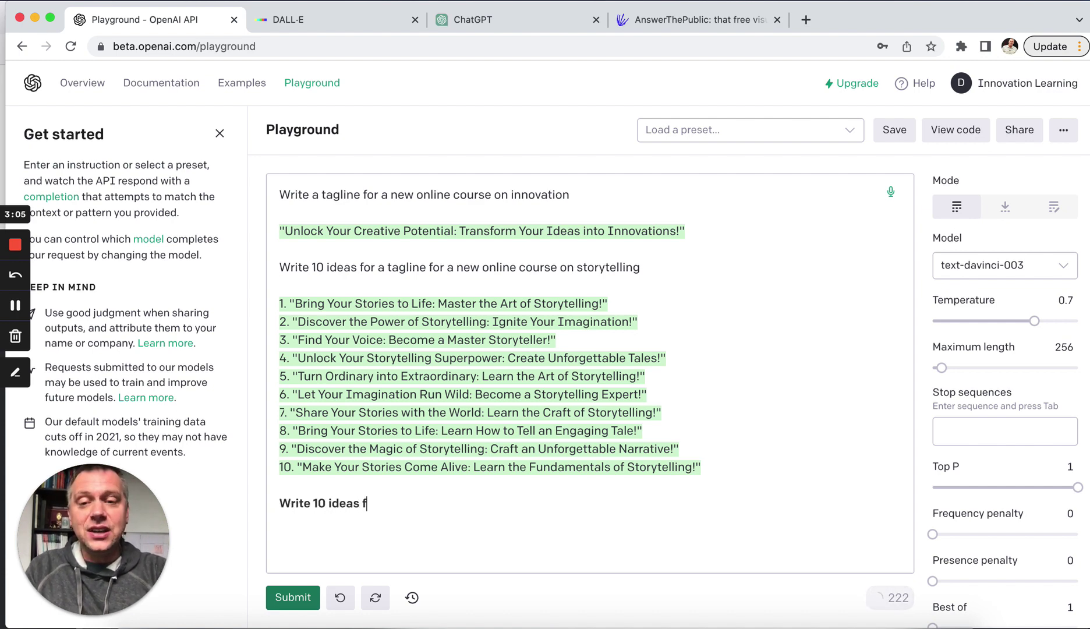
text(or Youtube V)
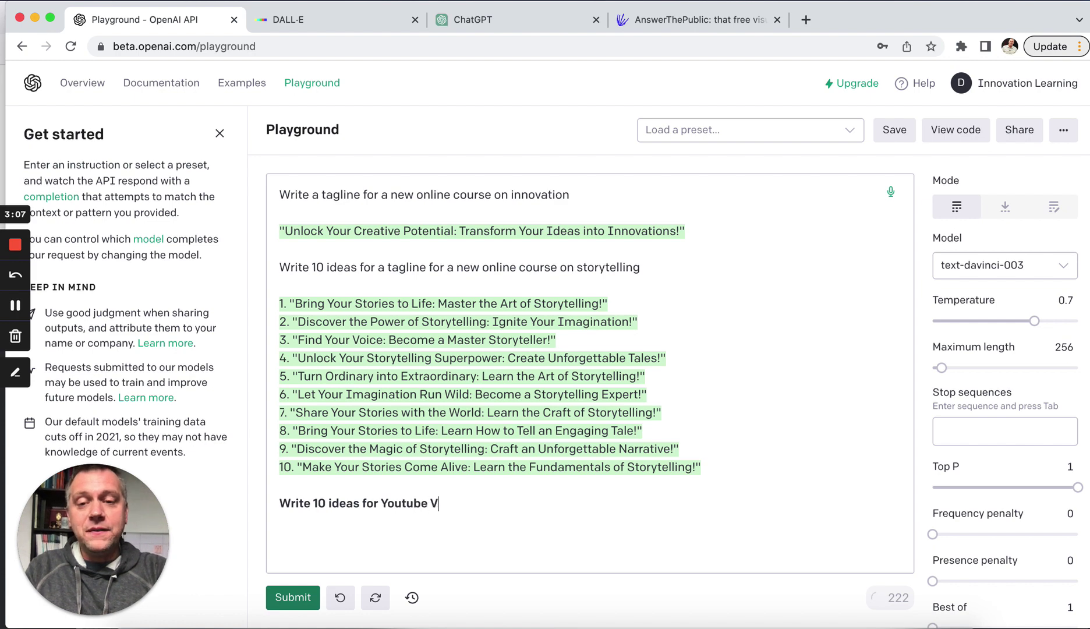
text(ideo topics on story)
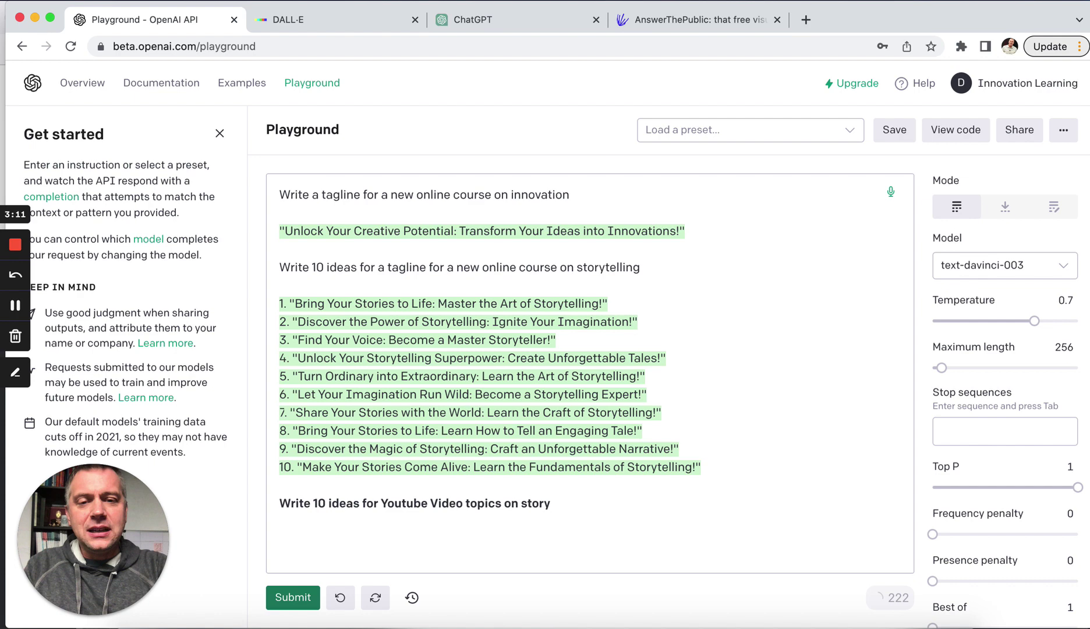
text(telling for busi)
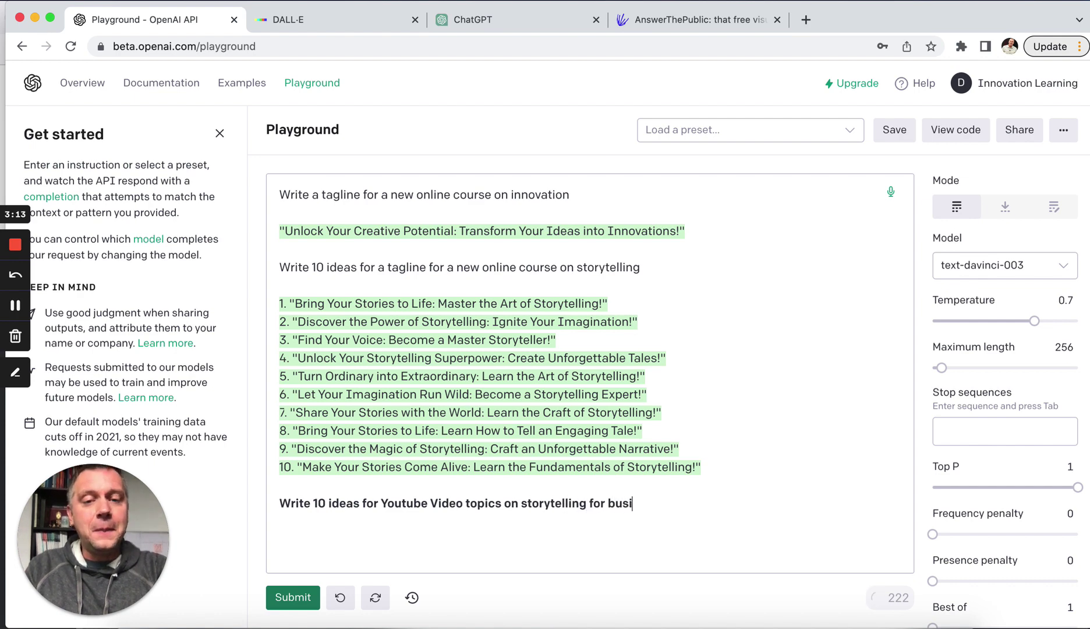
text(ness)
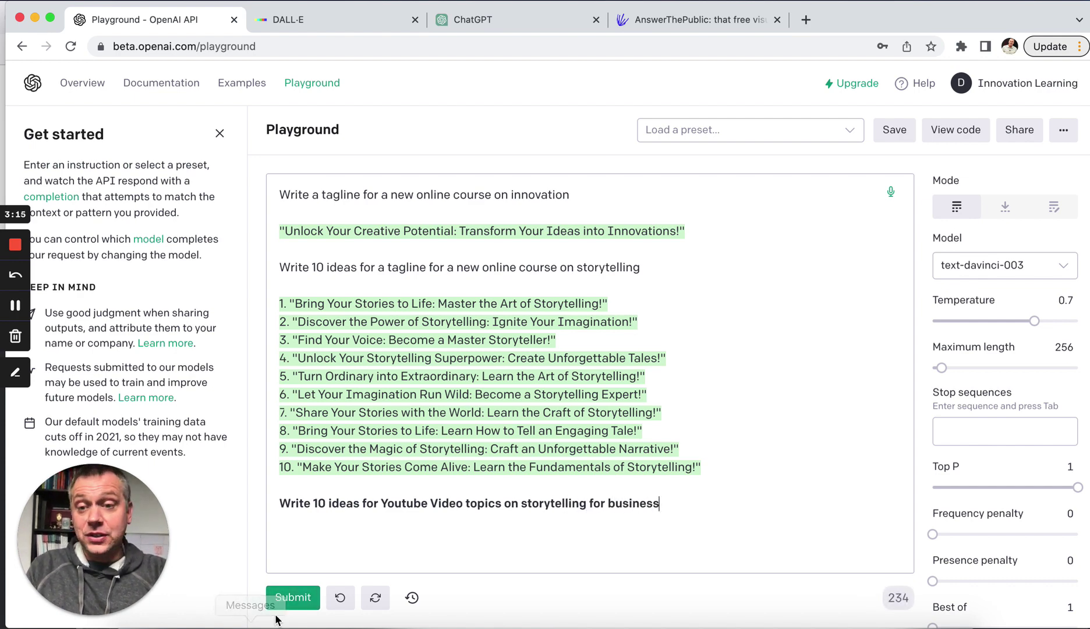
click(291, 599)
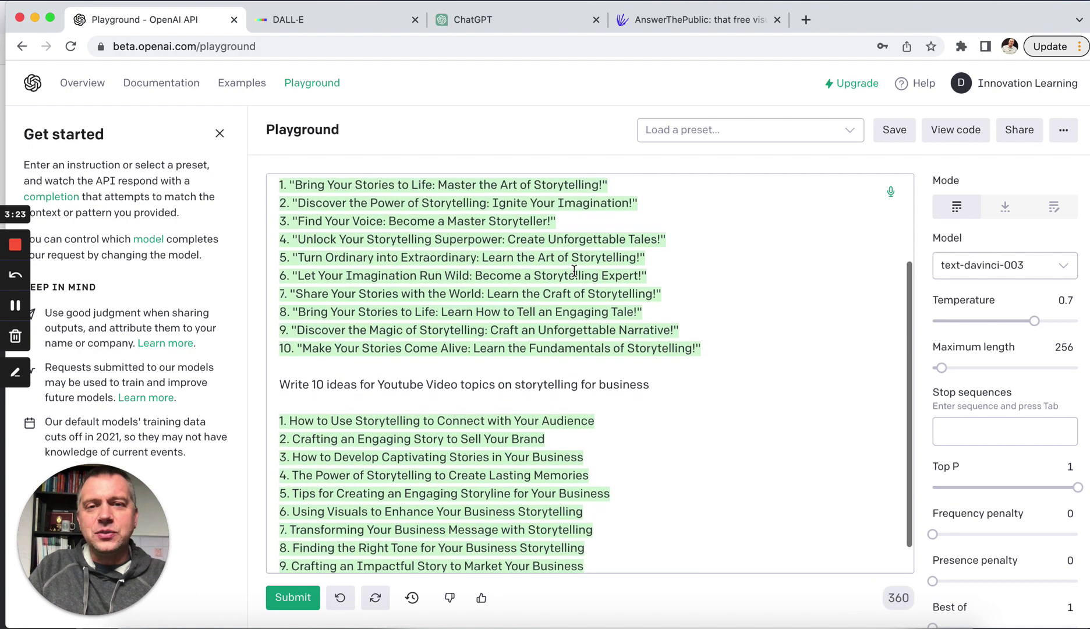
scroll(574, 271, up, 1)
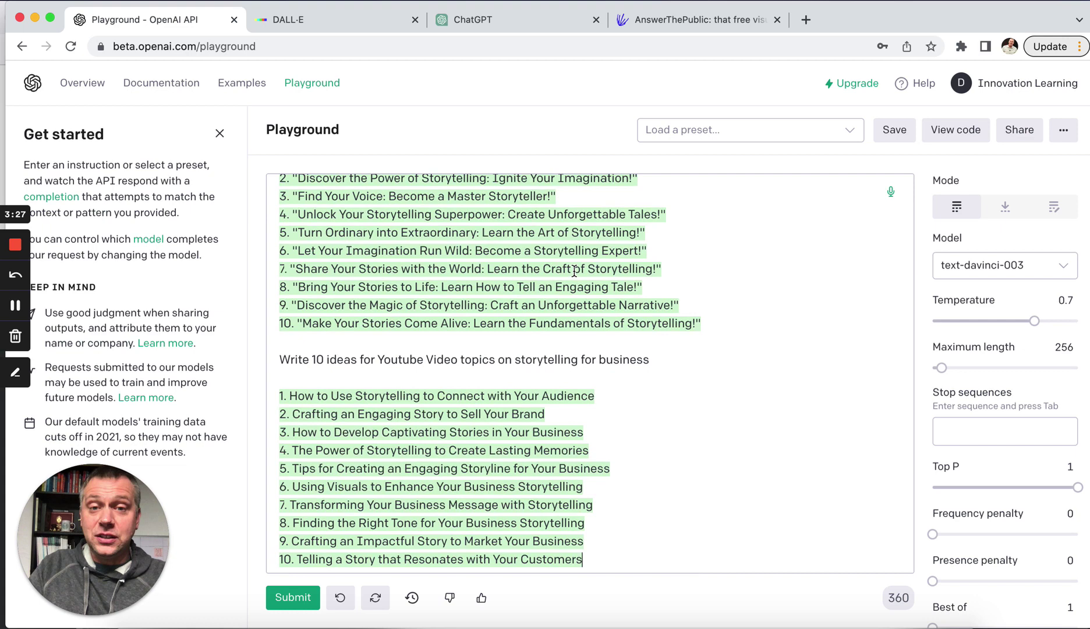
scroll(541, 472, up, 1)
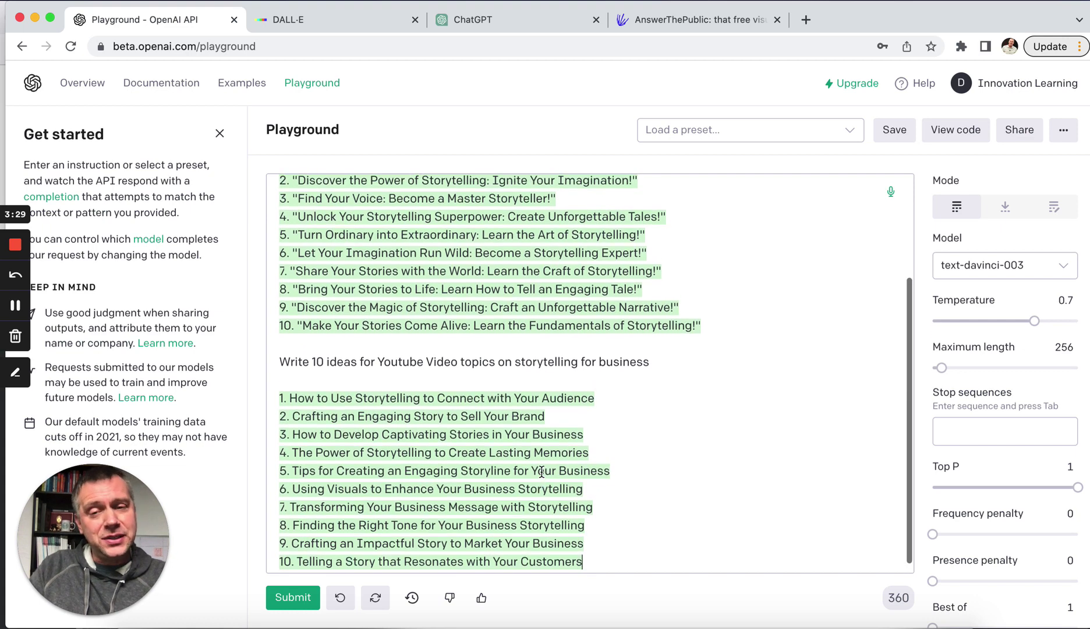
scroll(541, 472, up, 5)
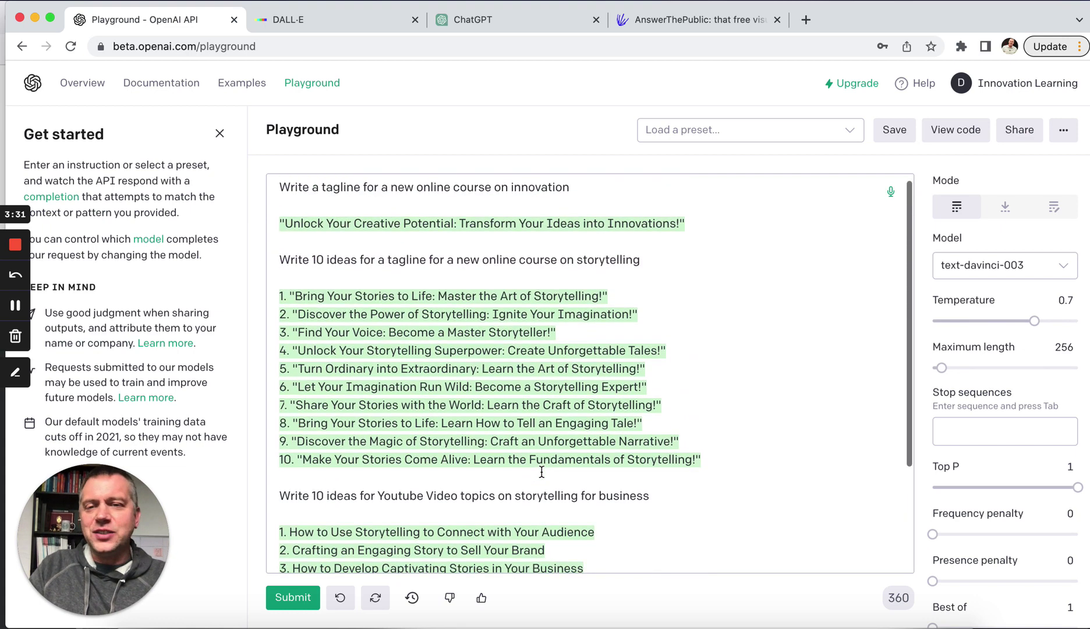
scroll(541, 472, down, 1)
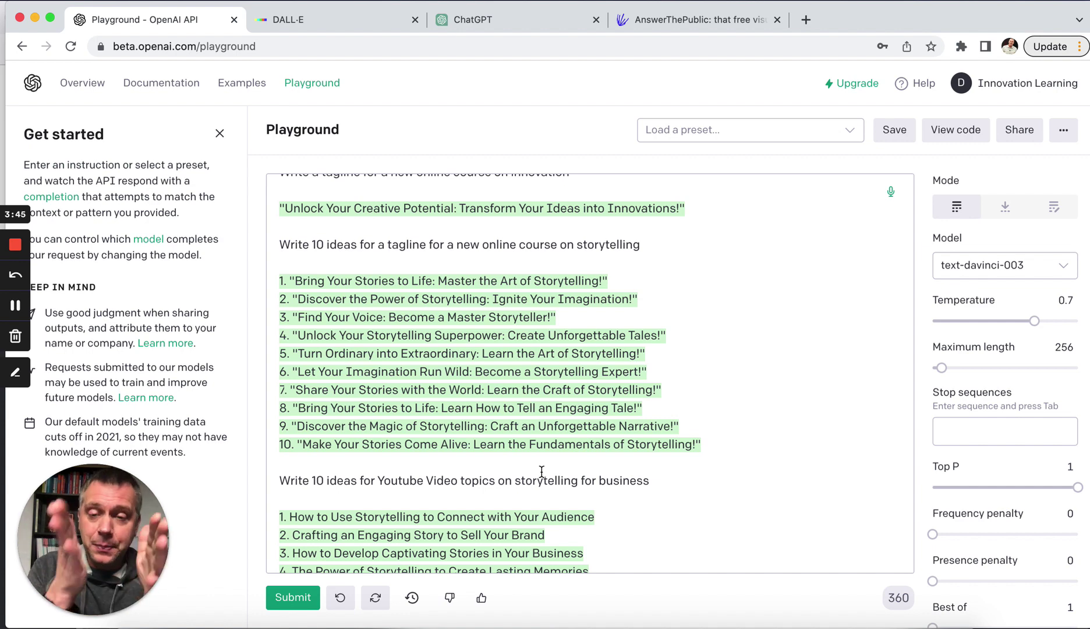
scroll(542, 472, up, 1)
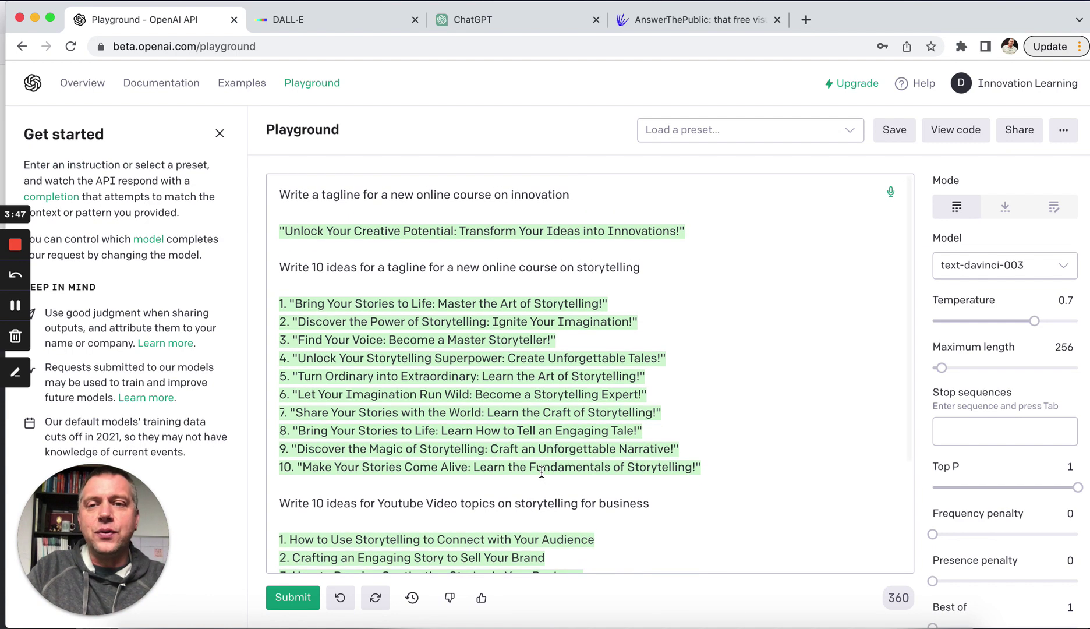
scroll(609, 518, down, 5)
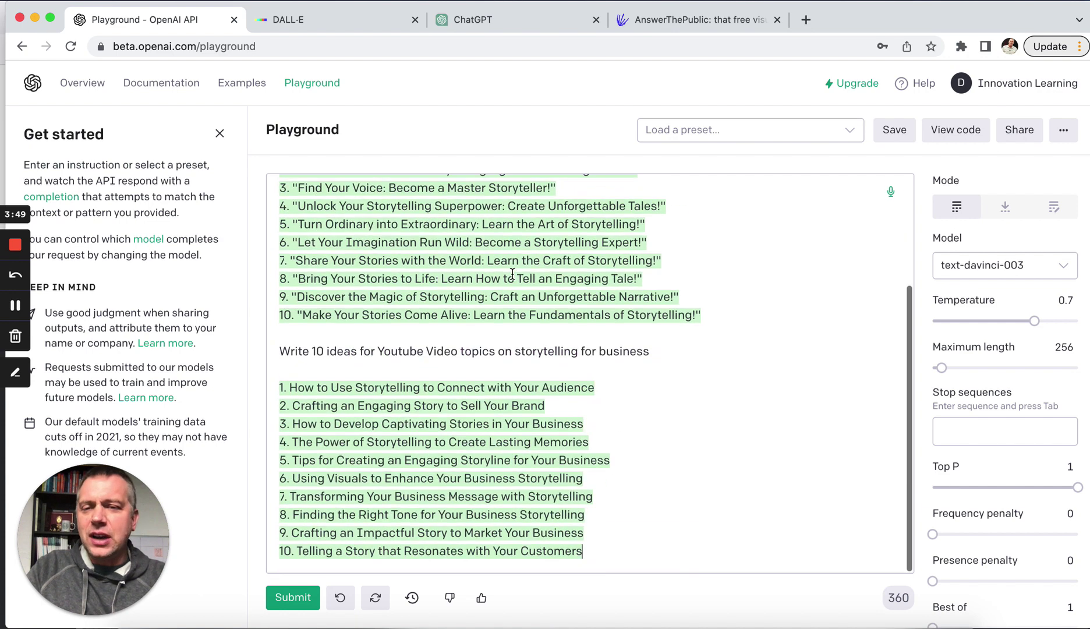
On a new line, generate 'Write 30 ideas for names for a new program on design and creativity'.
key(Return)
key(Return)
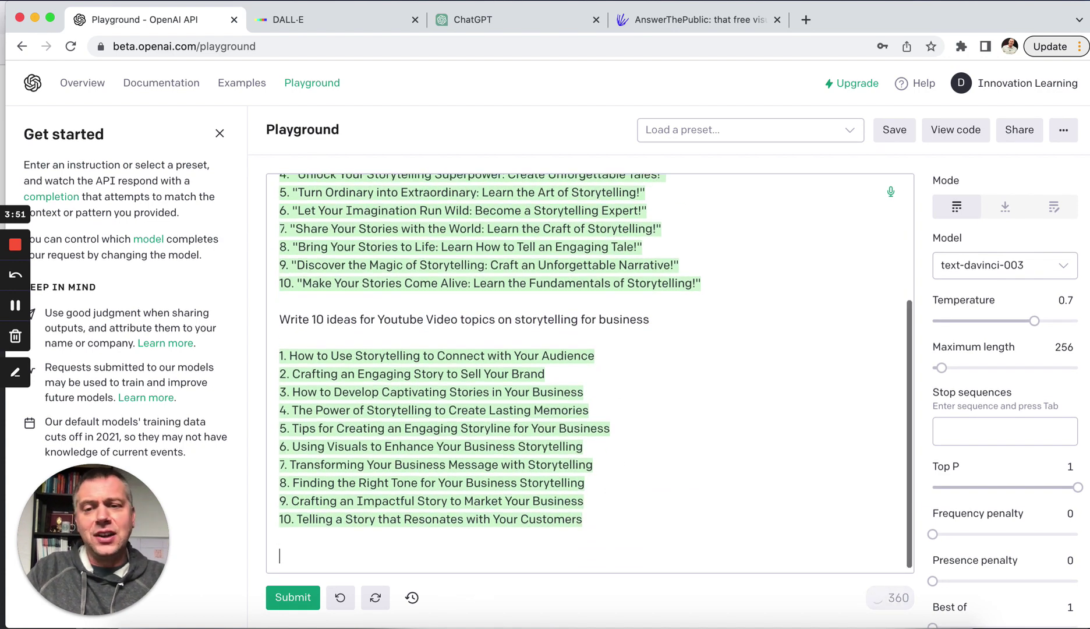
text(W)
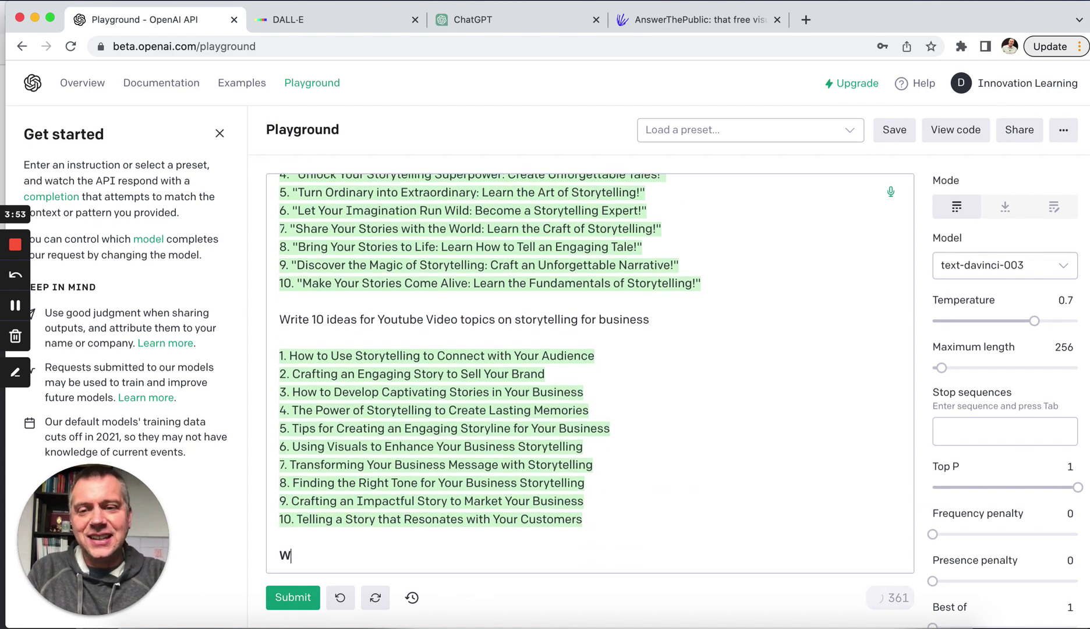
text(rite 20)
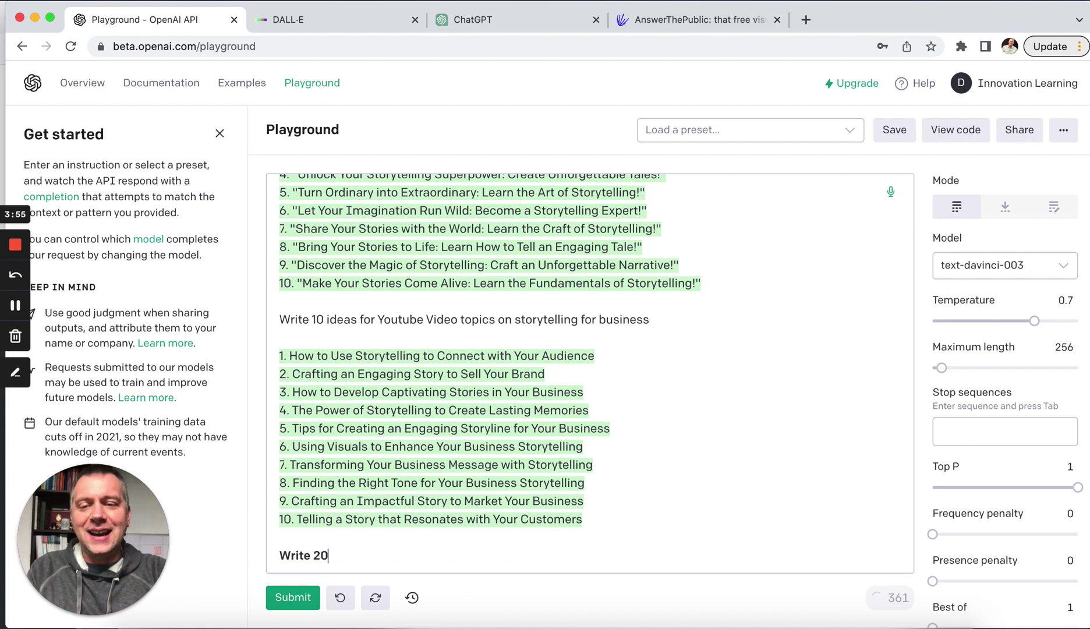
key(BackSpace)
key(BackSpace)
key(BackSpace)
text(30 ideas for )
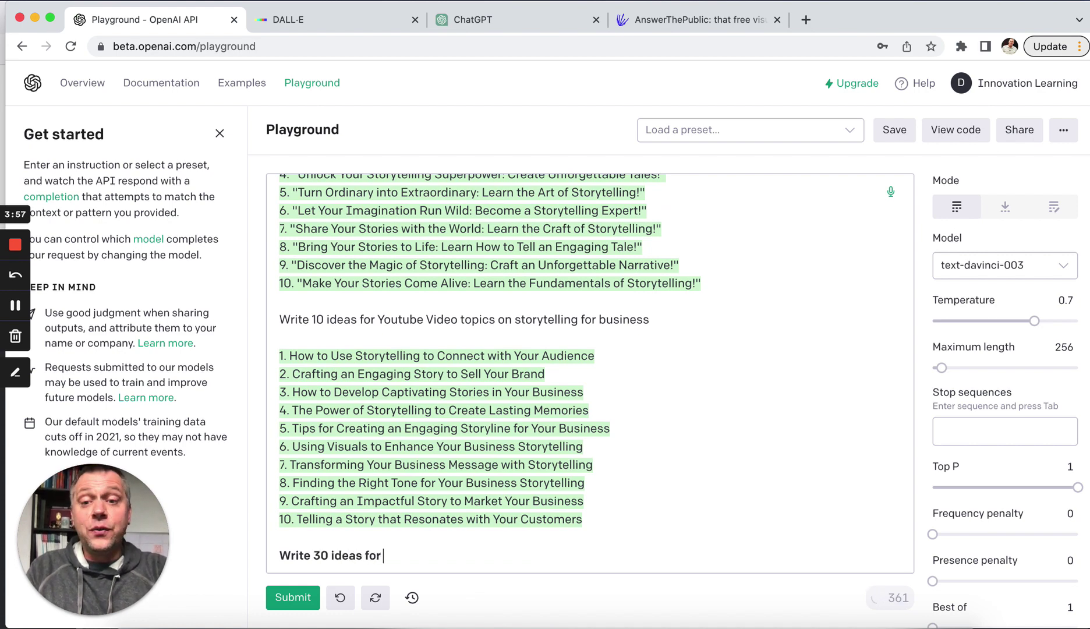
text(names for a )
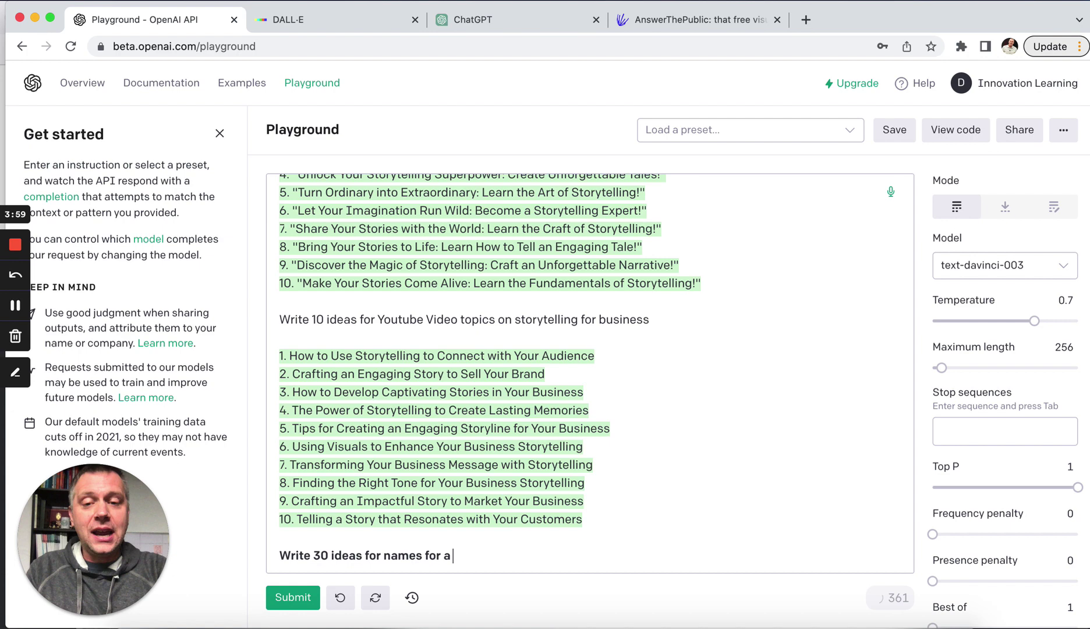
text(new program o)
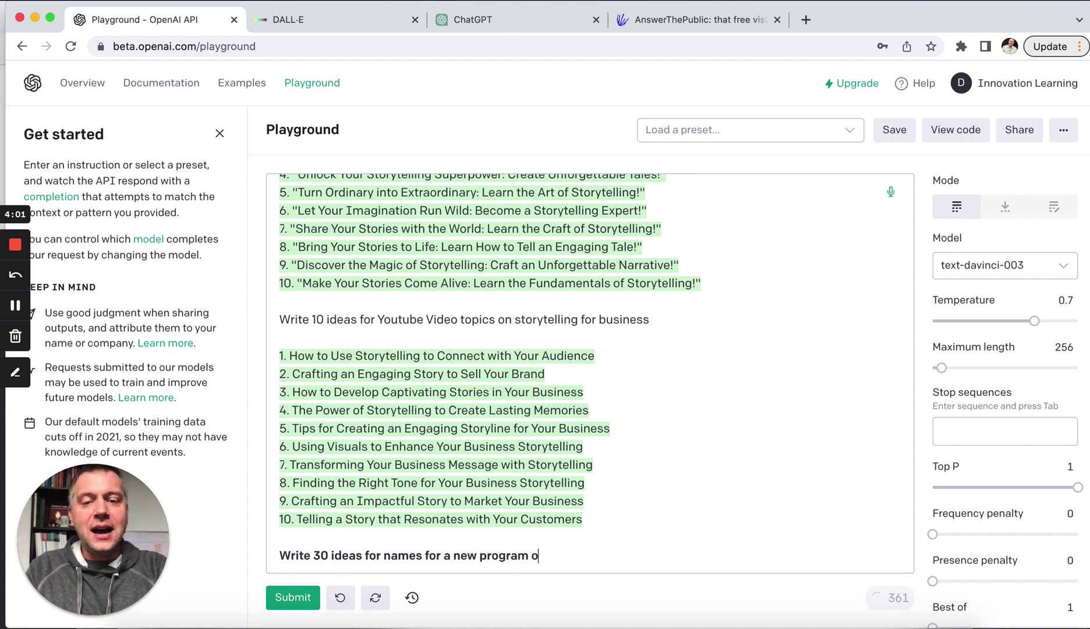
text(n desig)
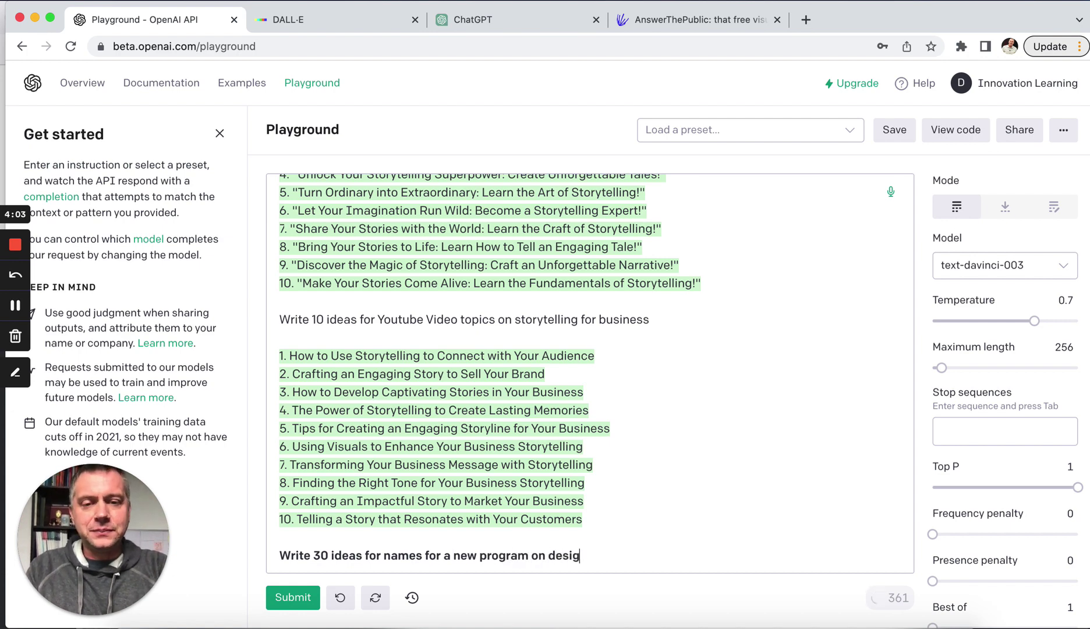
text(n and creativity)
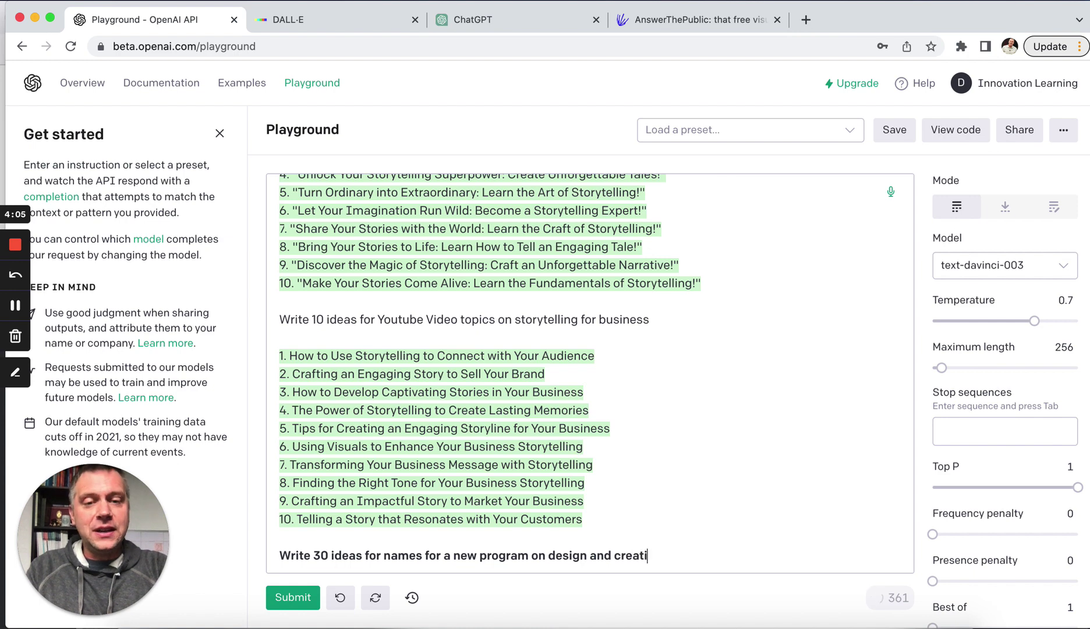
click(291, 597)
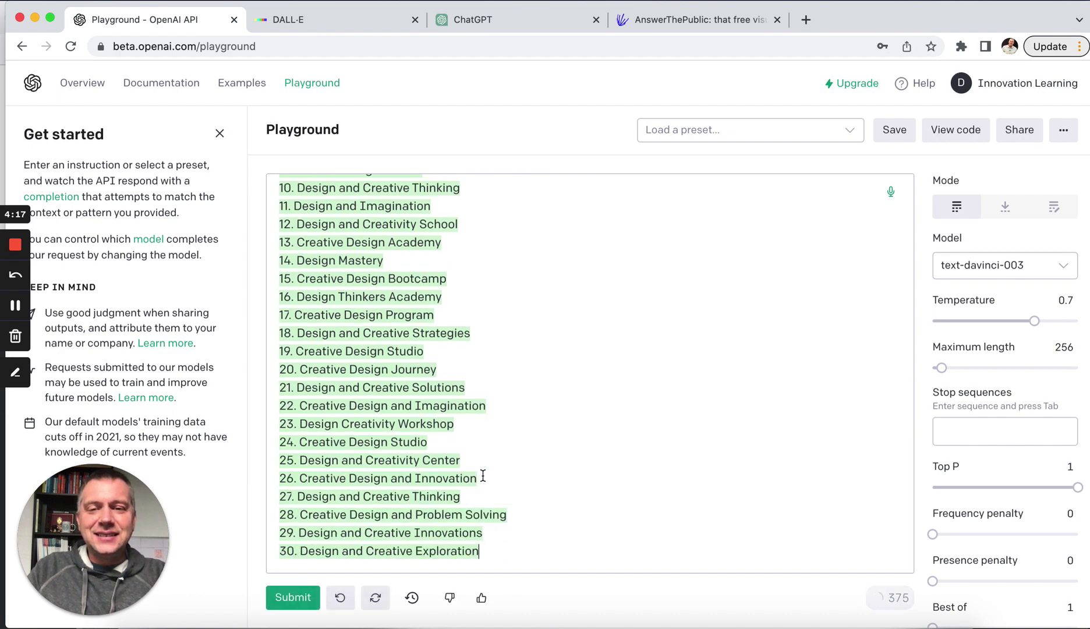
Highlight Academy, Bootcamp and Journey in items 13, 15 and 20 of the names list.
scroll(483, 476, up, 2)
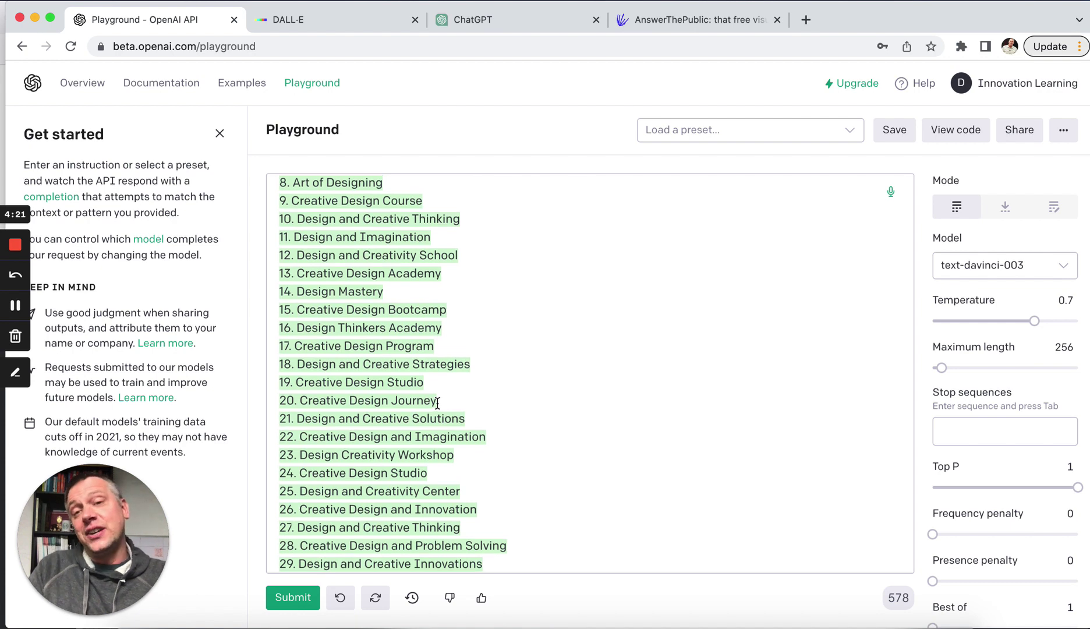
scroll(437, 403, up, 4)
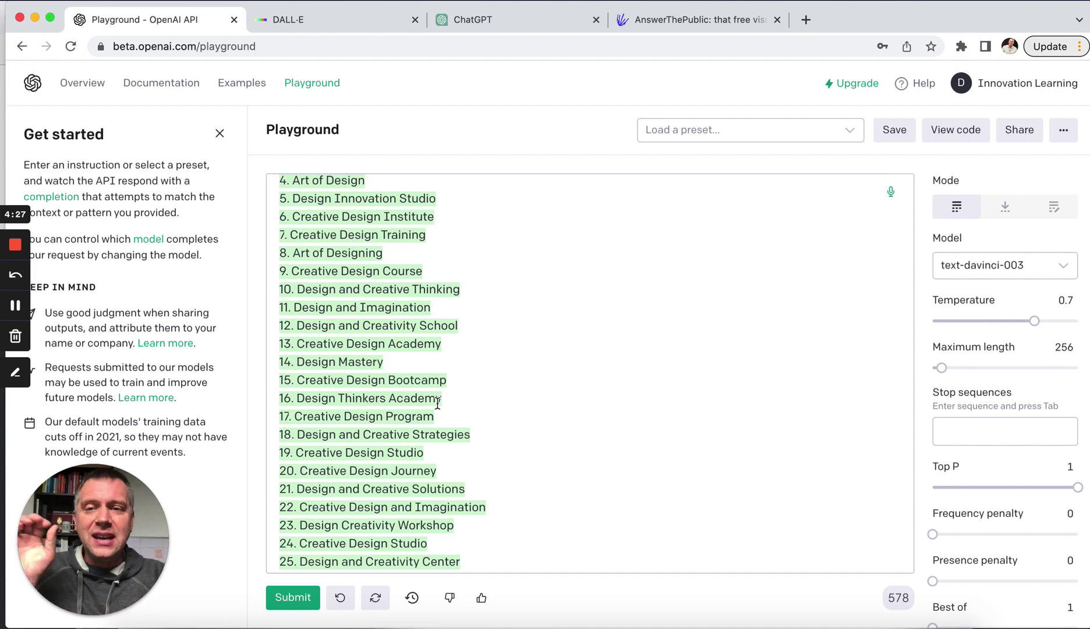
scroll(437, 403, up, 4)
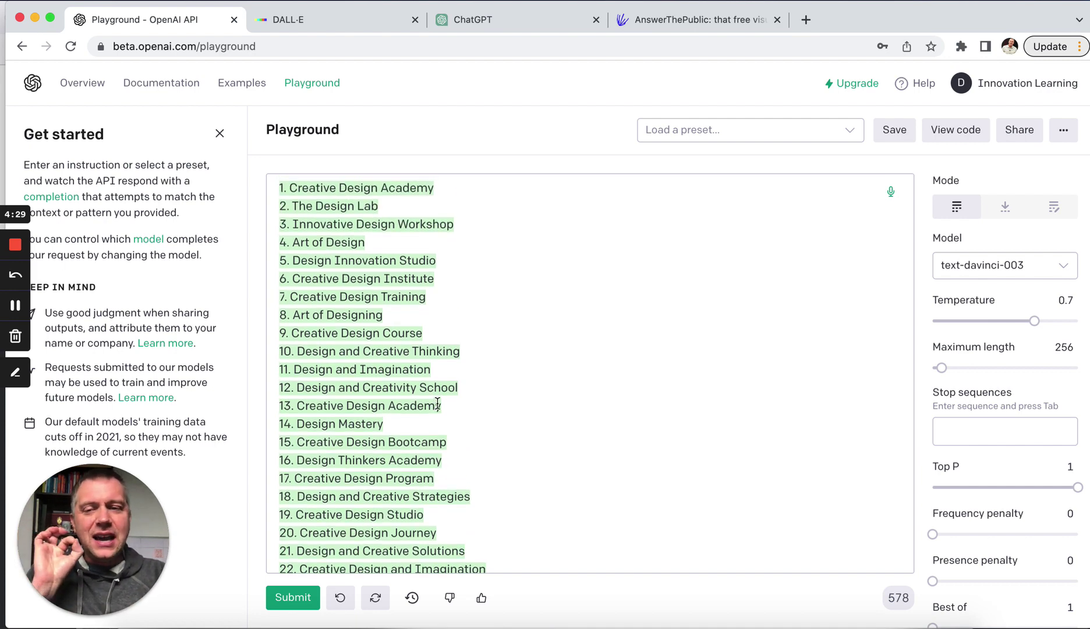
scroll(437, 402, up, 2)
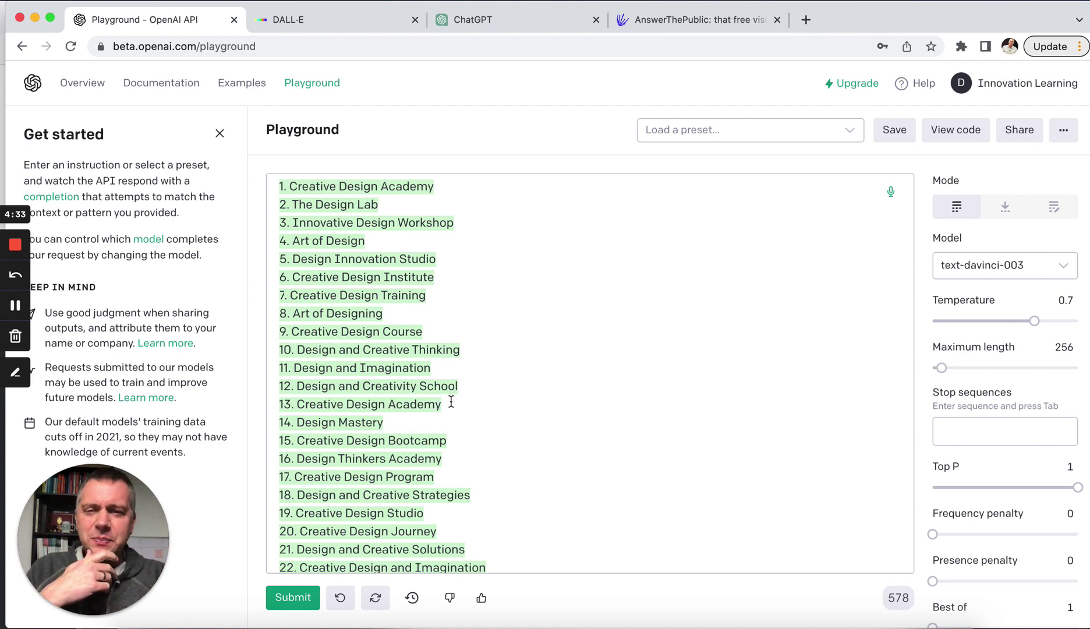
drag(446, 402, 395, 402)
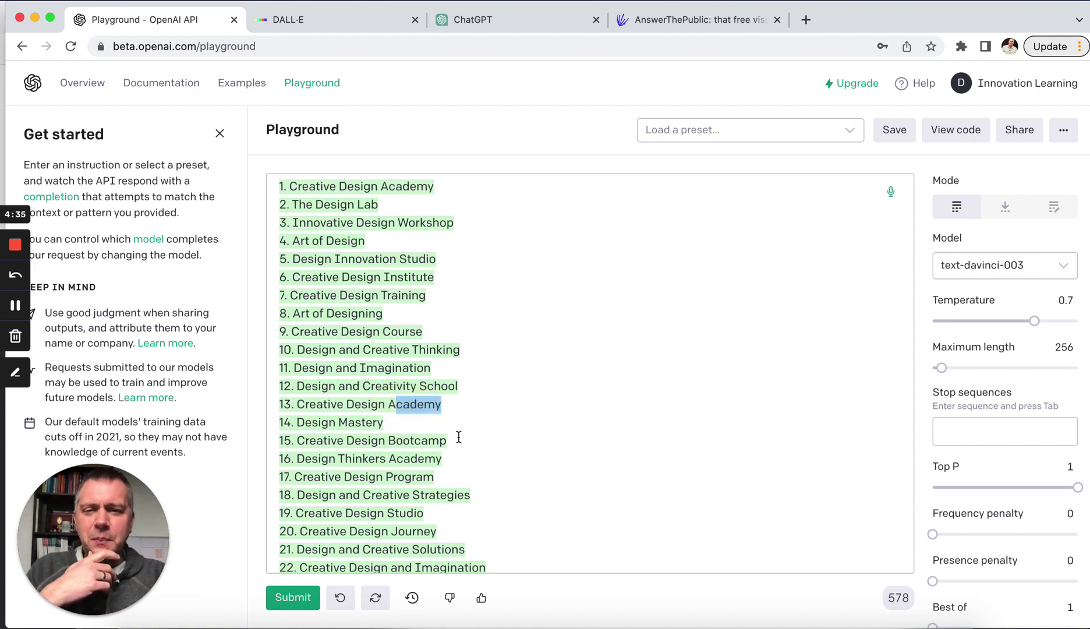
drag(458, 440, 406, 440)
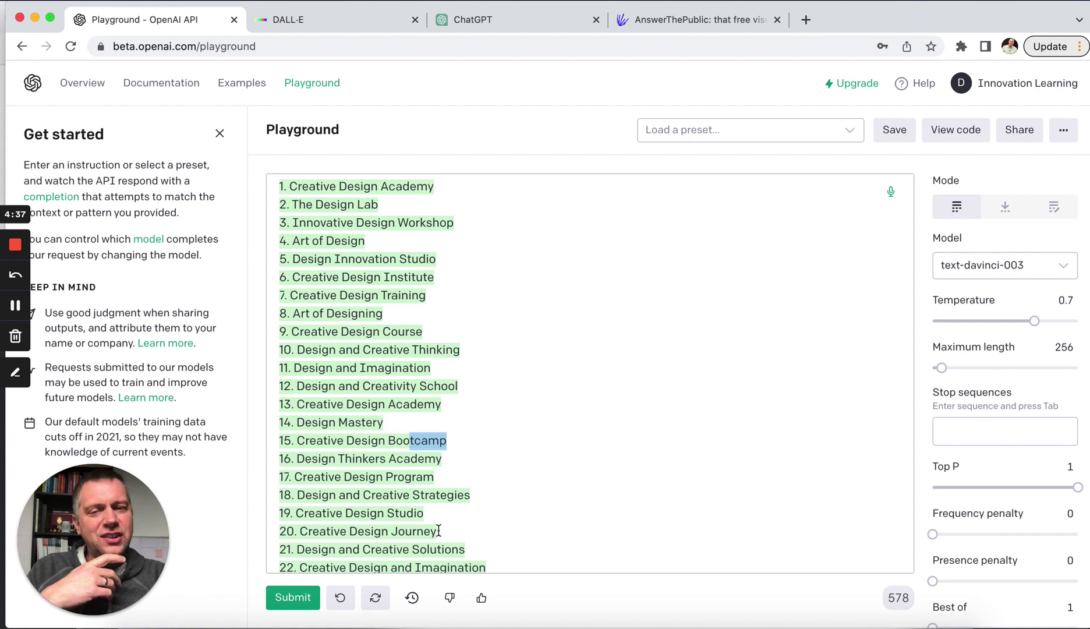
drag(438, 531, 396, 510)
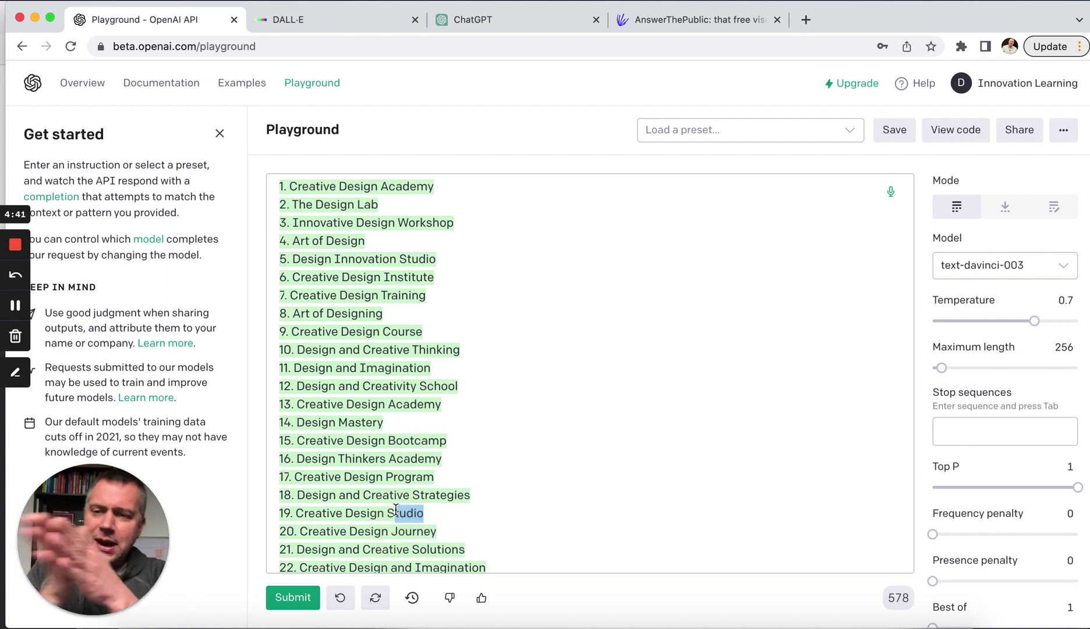
click(572, 459)
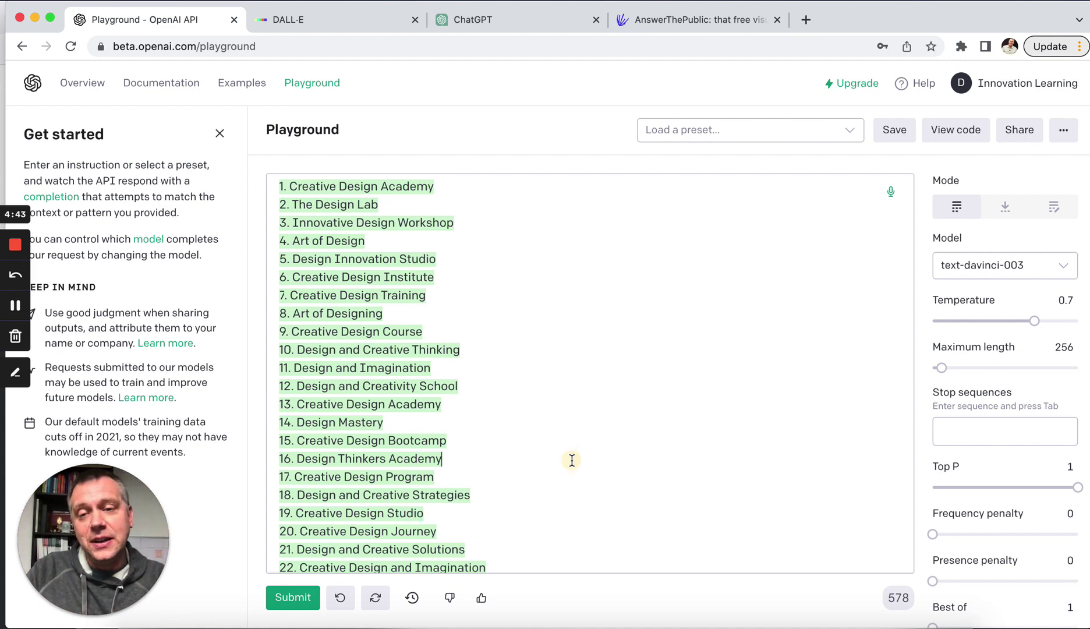
Scroll back up through all four generated answers to the top.
scroll(572, 460, up, 5)
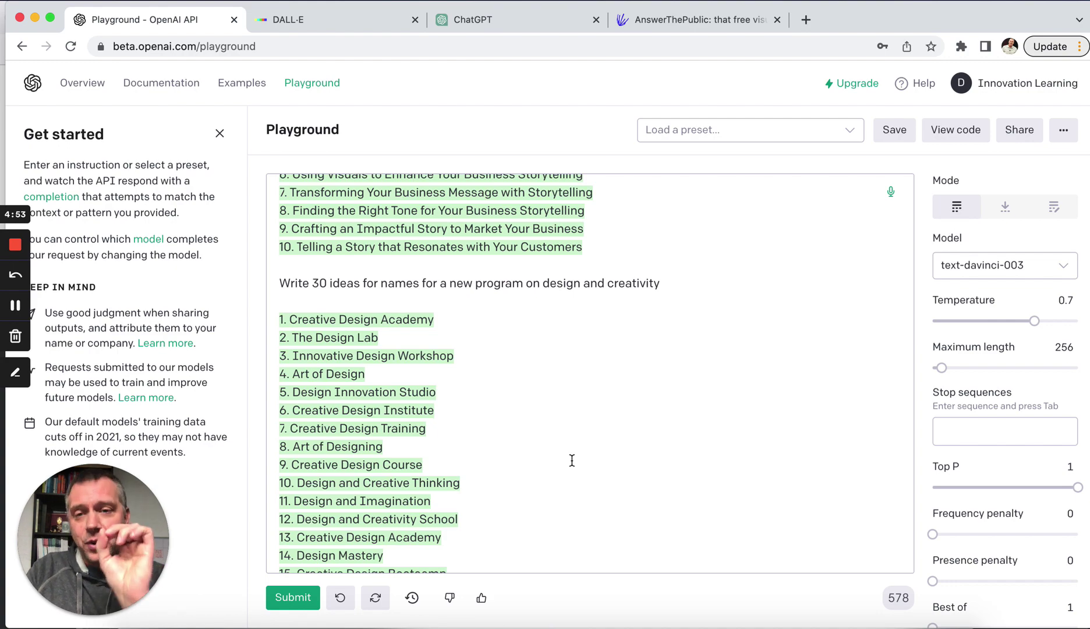
scroll(594, 402, down, 5)
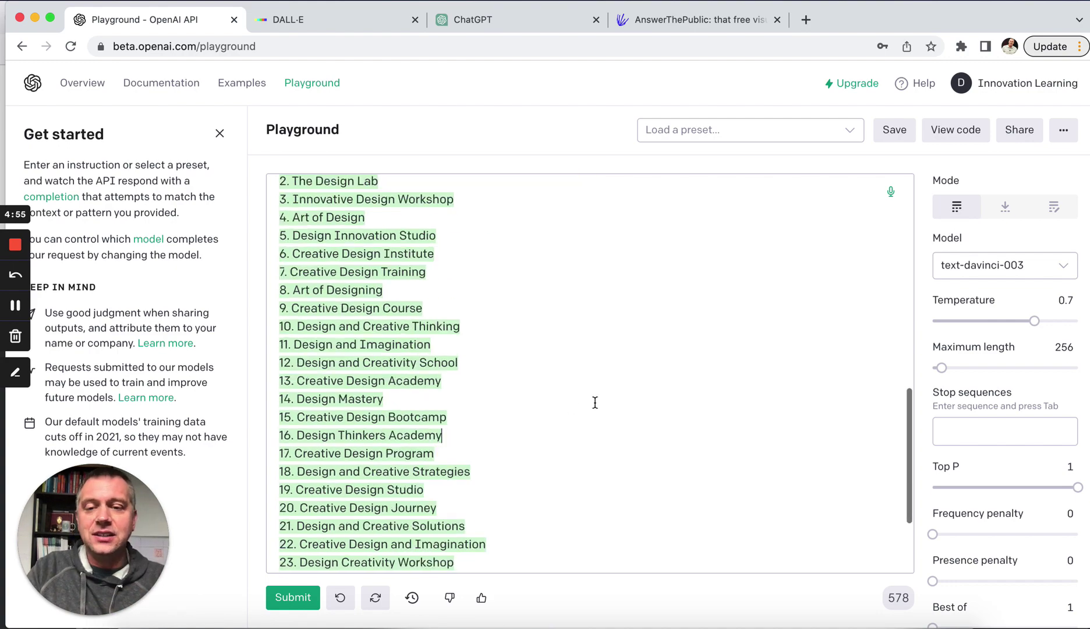
scroll(524, 303, up, 12)
scroll(441, 199, up, 1)
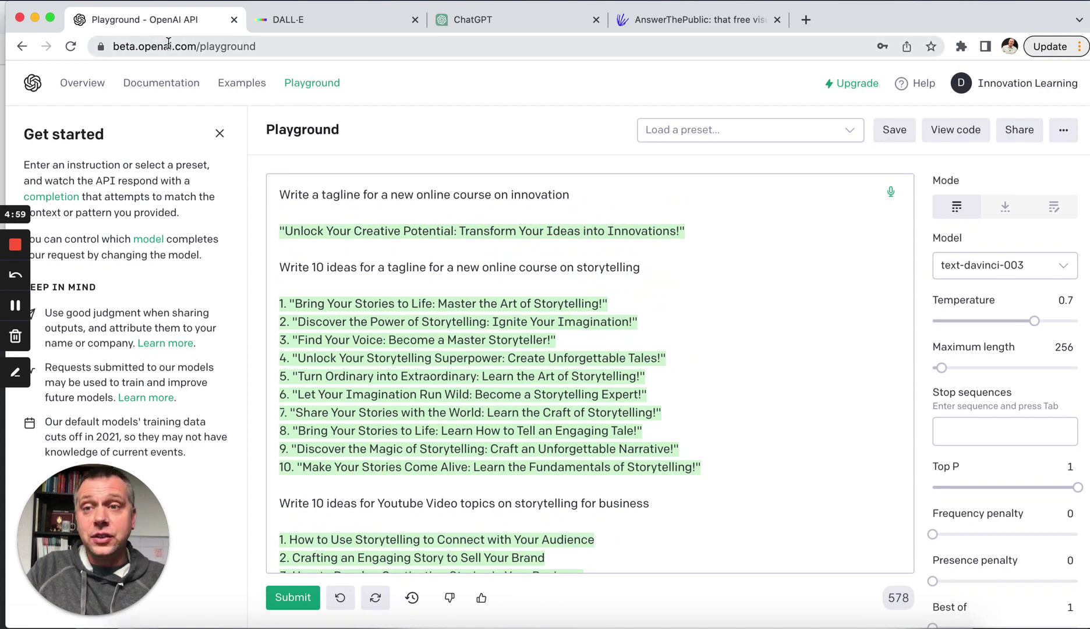
In ChatGPT, type 'Describe what a business storytelling program could consist of' in the message box.
click(470, 24)
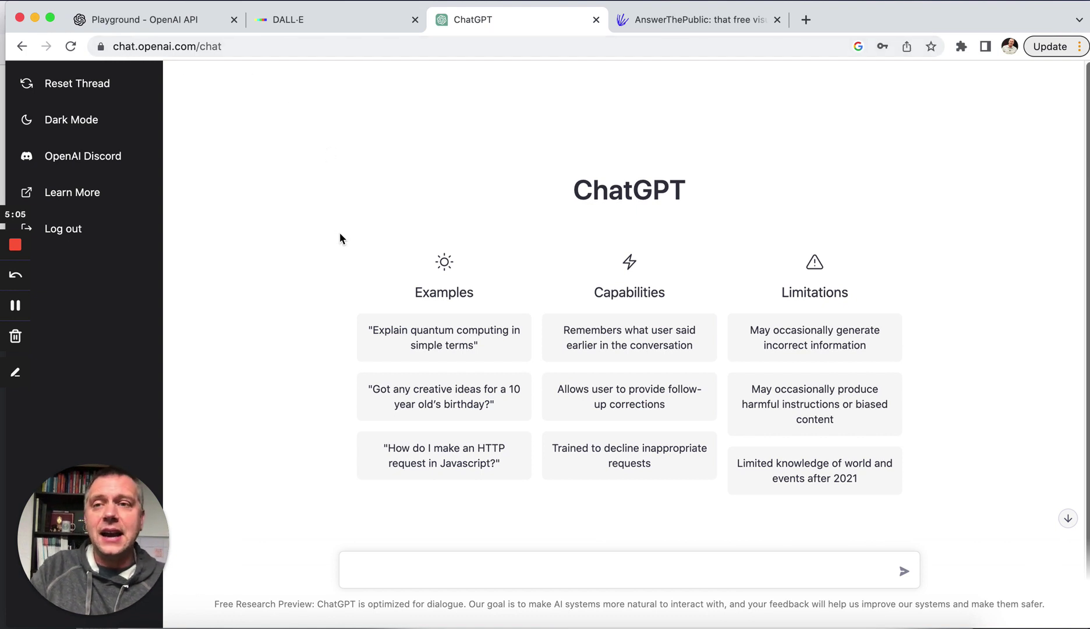
scroll(340, 239, down, 1)
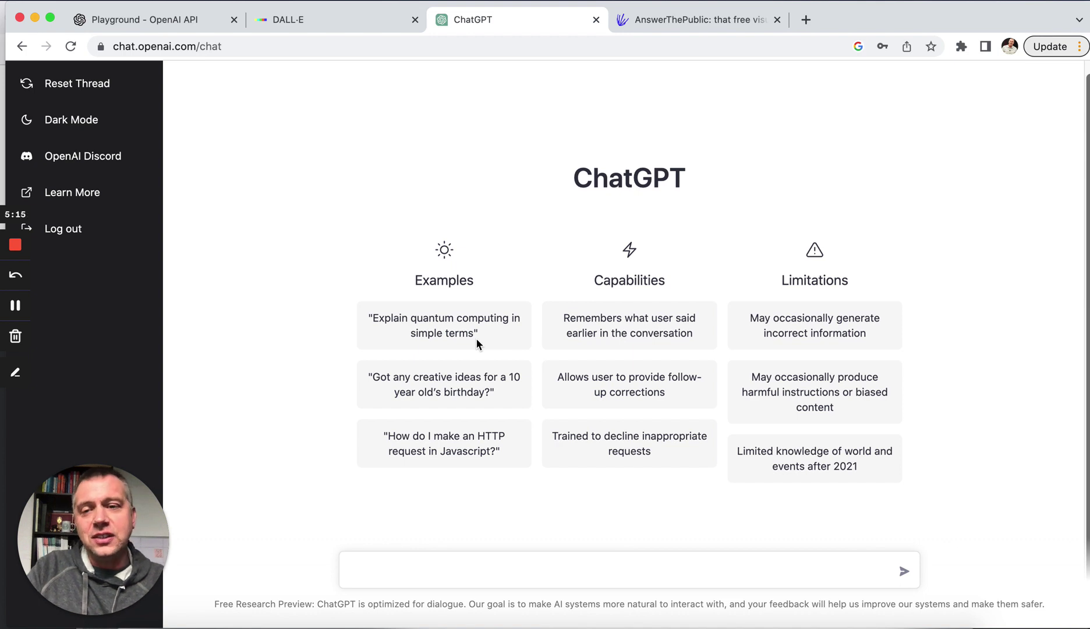
click(507, 574)
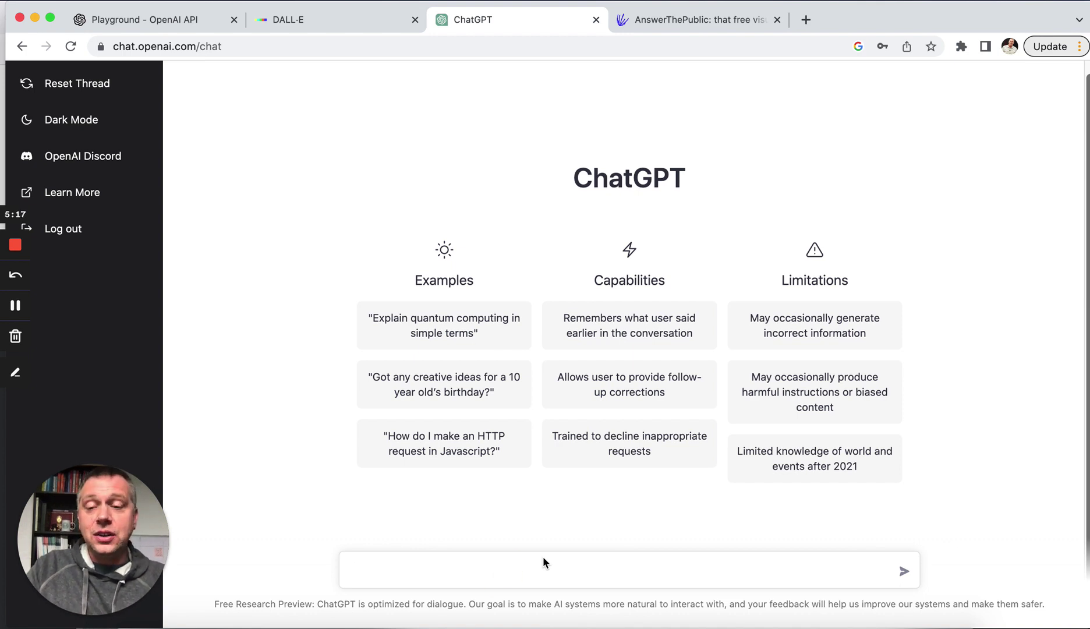
text(D)
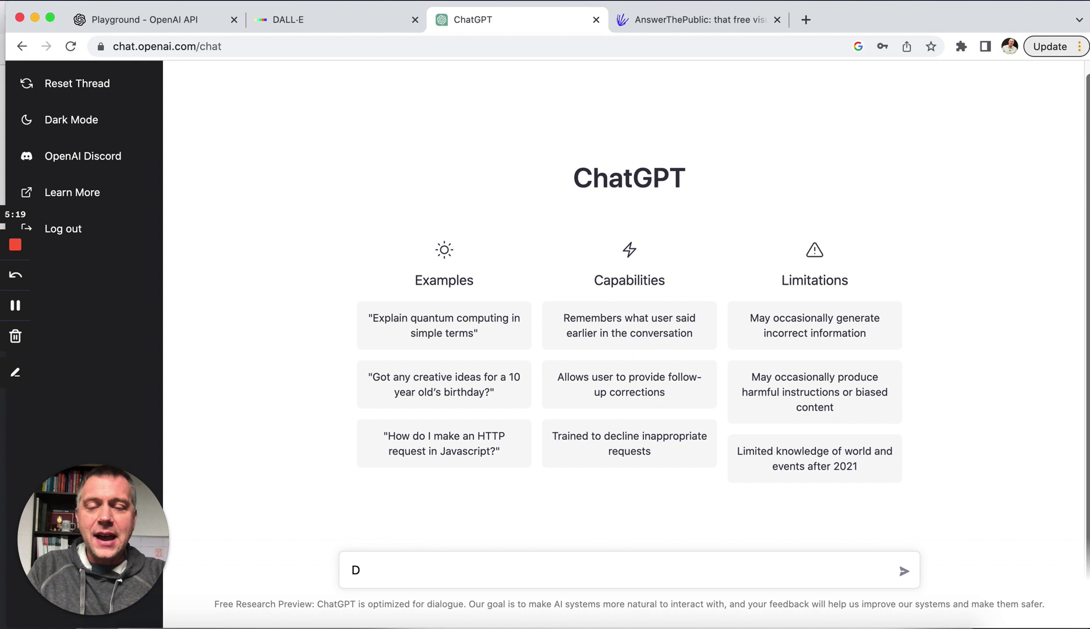
text(escribe )
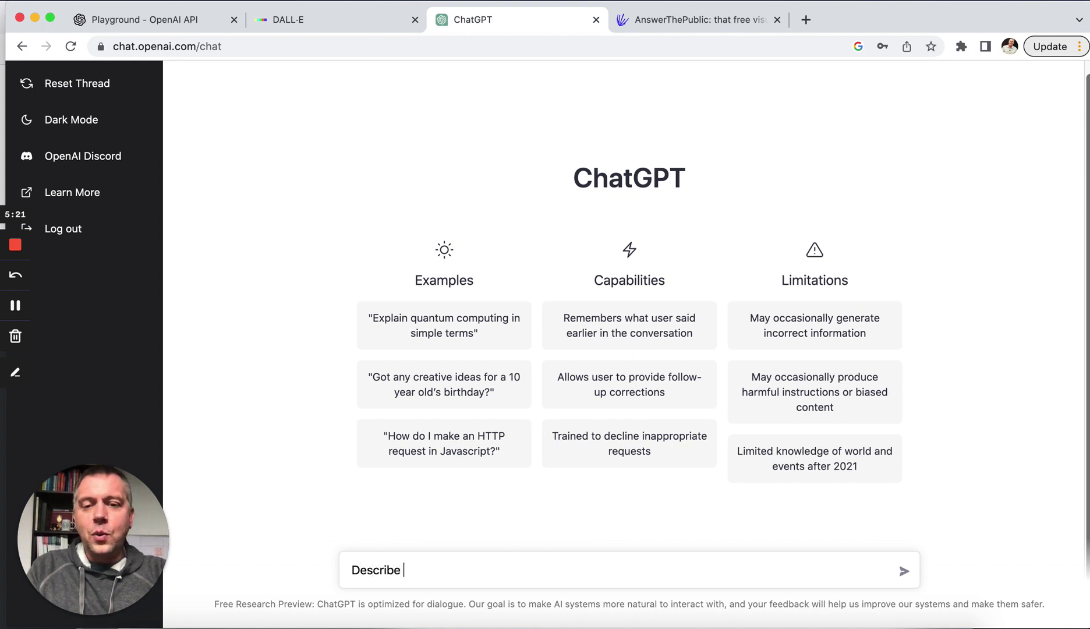
text(what, ap)
key(BackSpace)
key(BackSpace)
key(BackSpace)
key(BackSpace)
text(a)
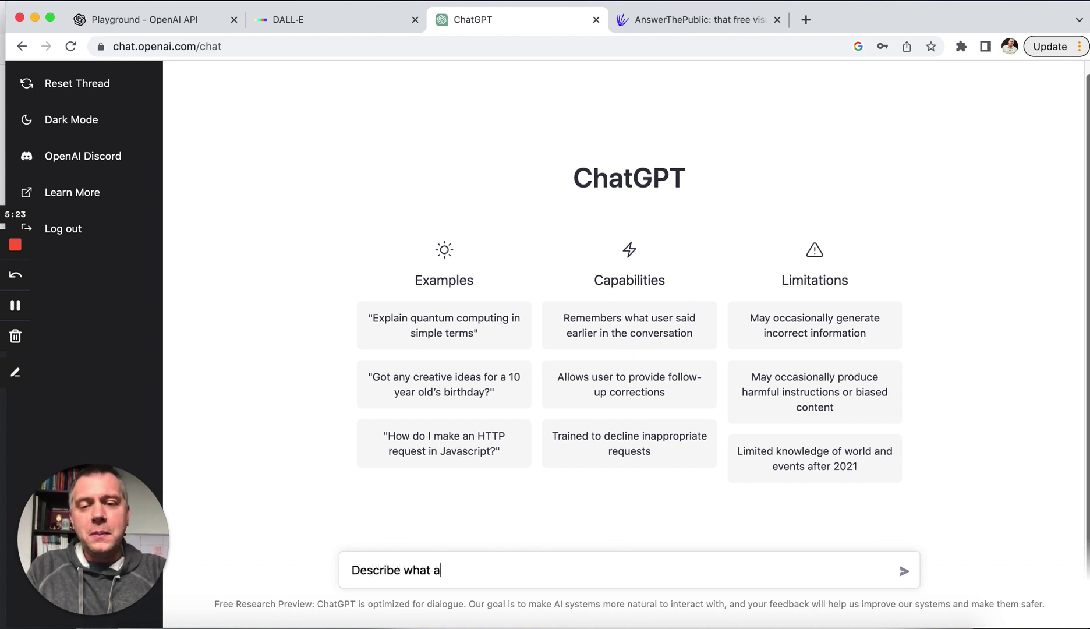
text( business stor)
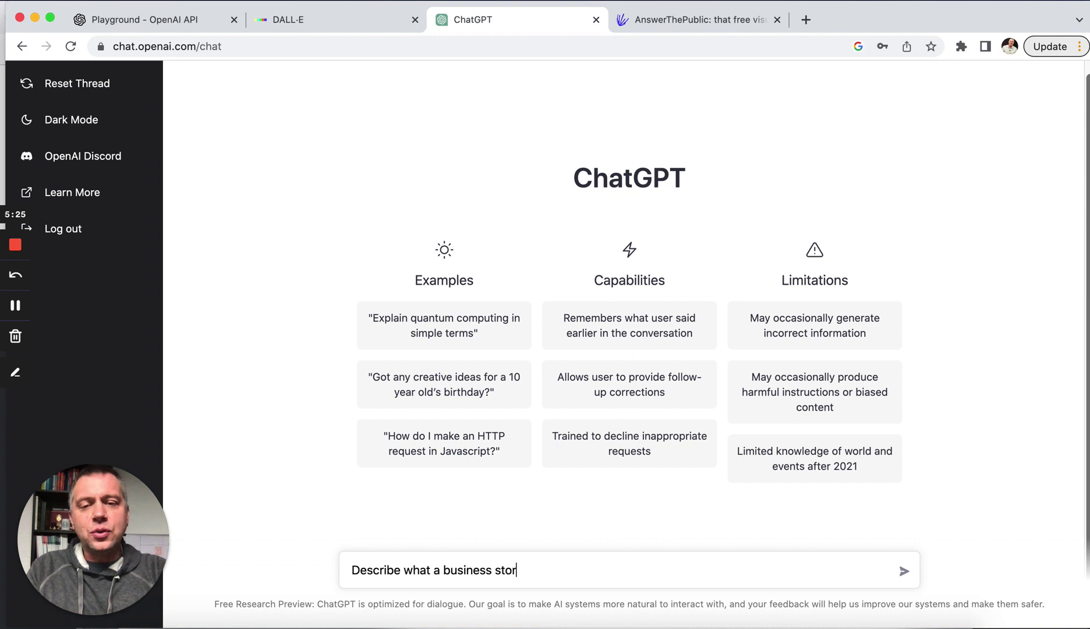
text(ytel)
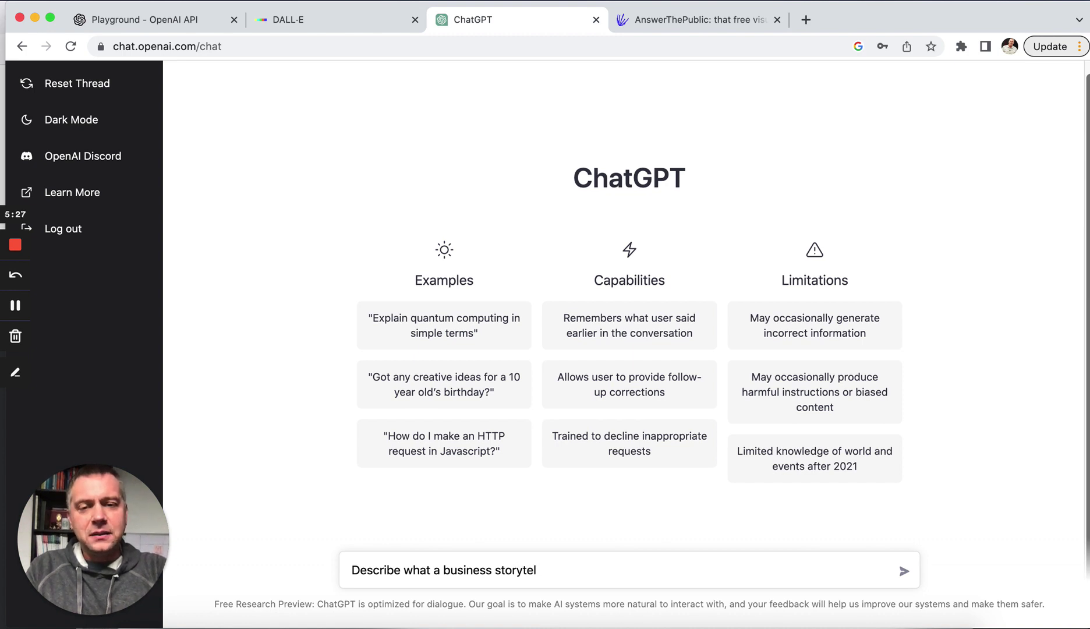
text(ling program )
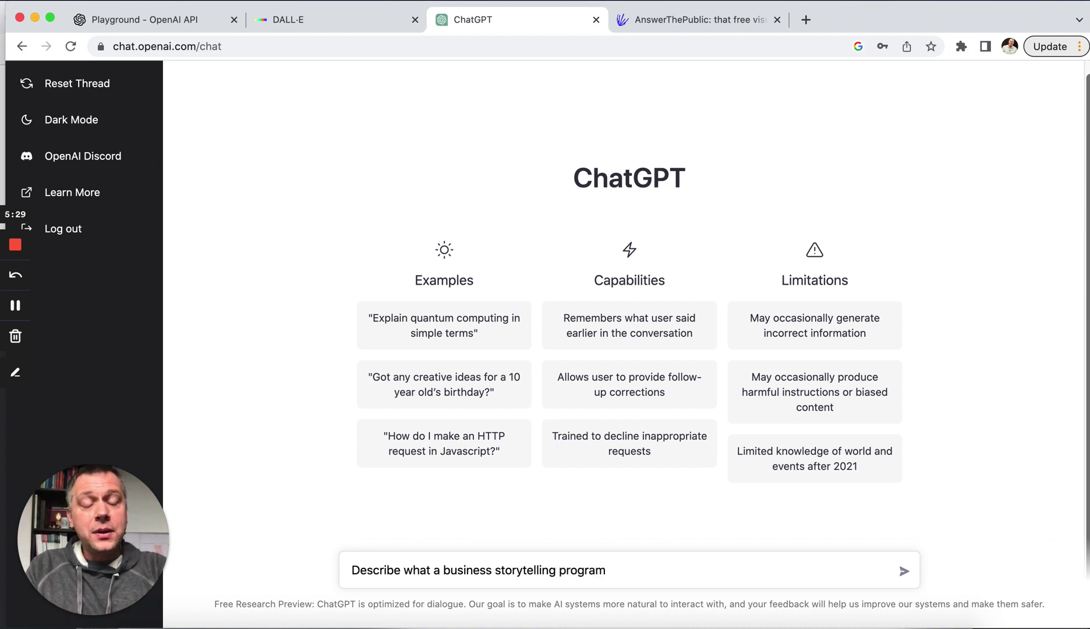
text(could )
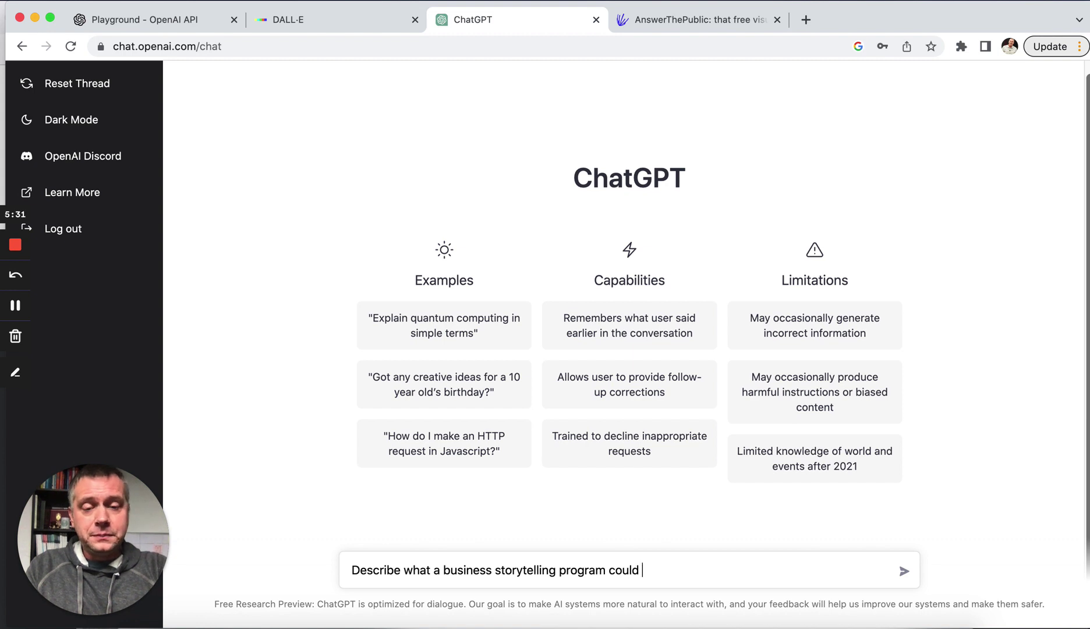
text(consist of)
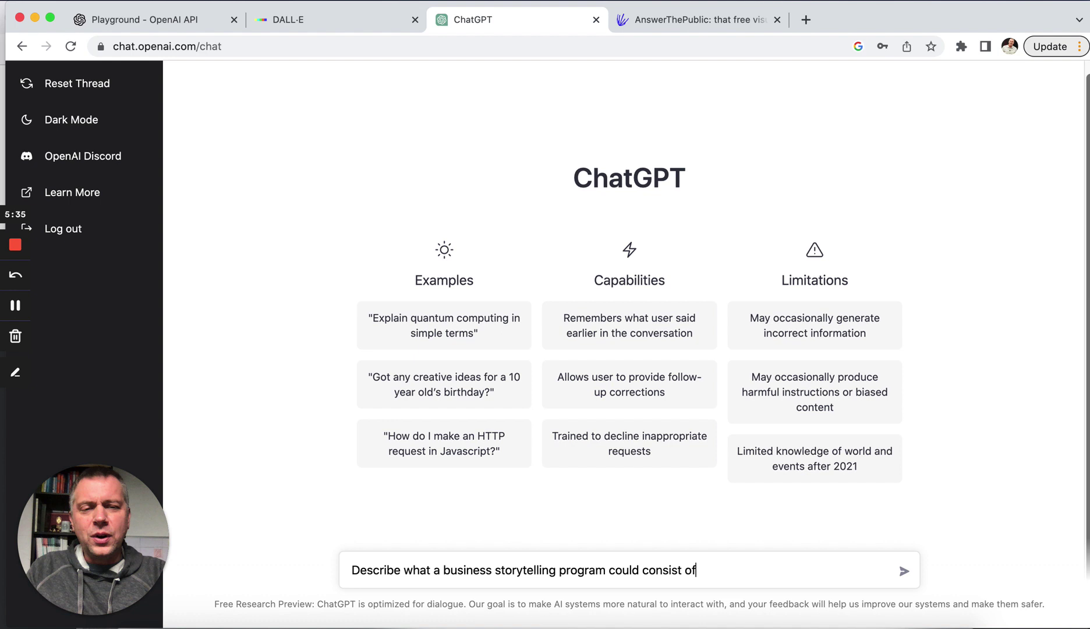
Send the question, then ask 'OK, so how do you help people become more confident storytellers?'.
click(904, 571)
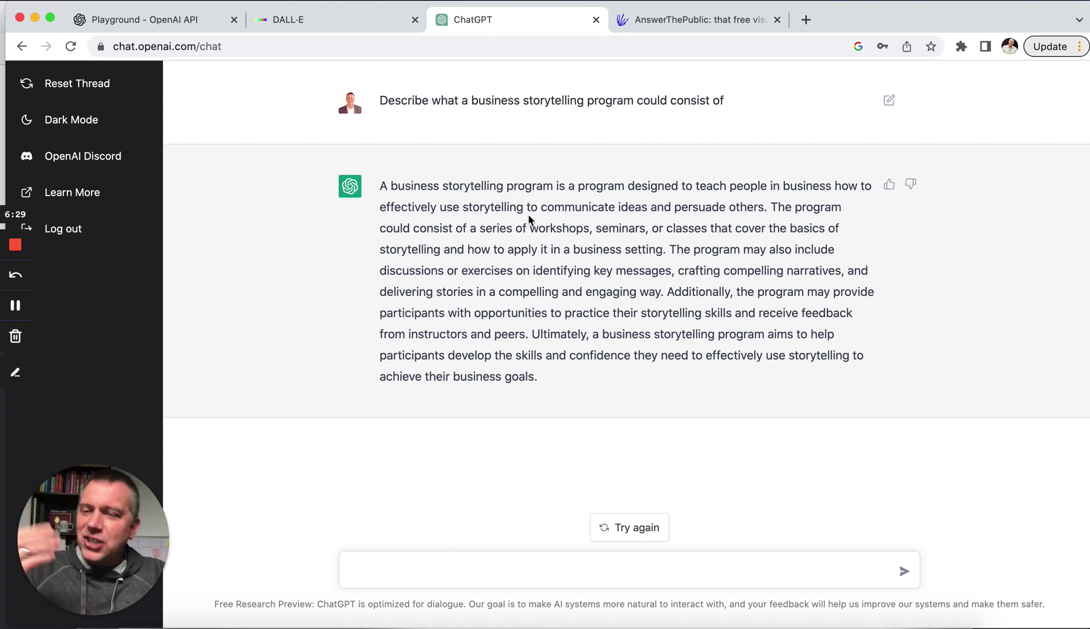
click(493, 571)
text(OK, so )
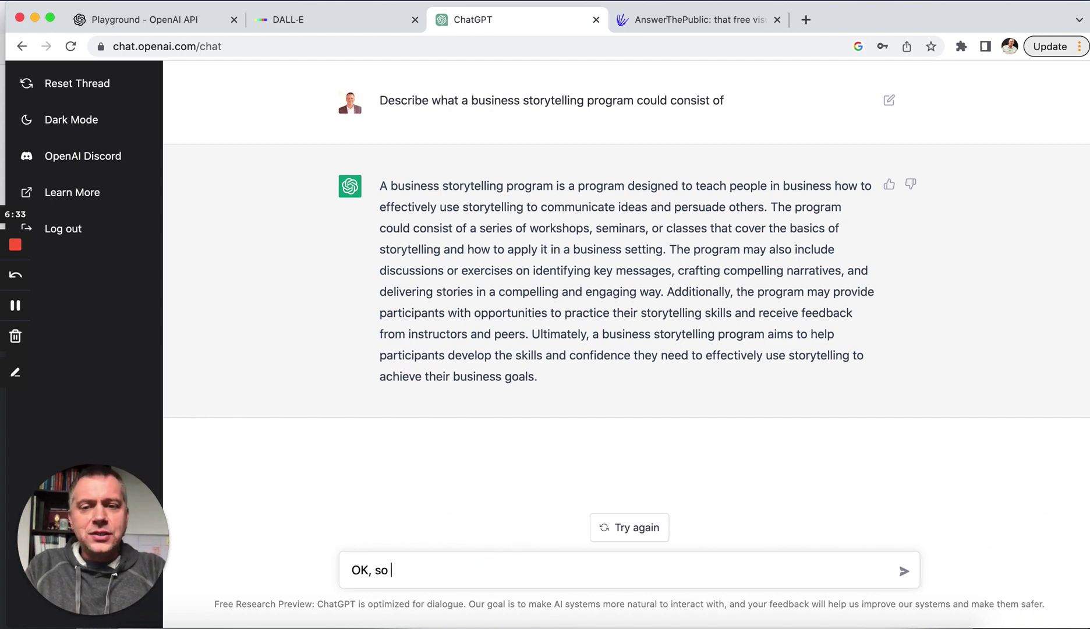
text(how do you h)
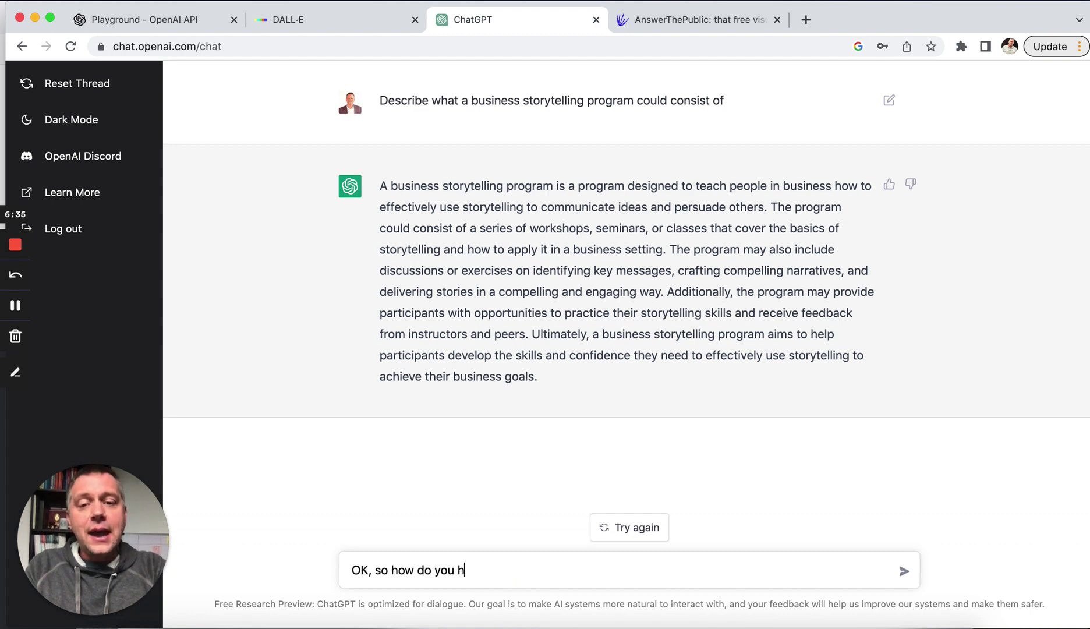
text(elp people be)
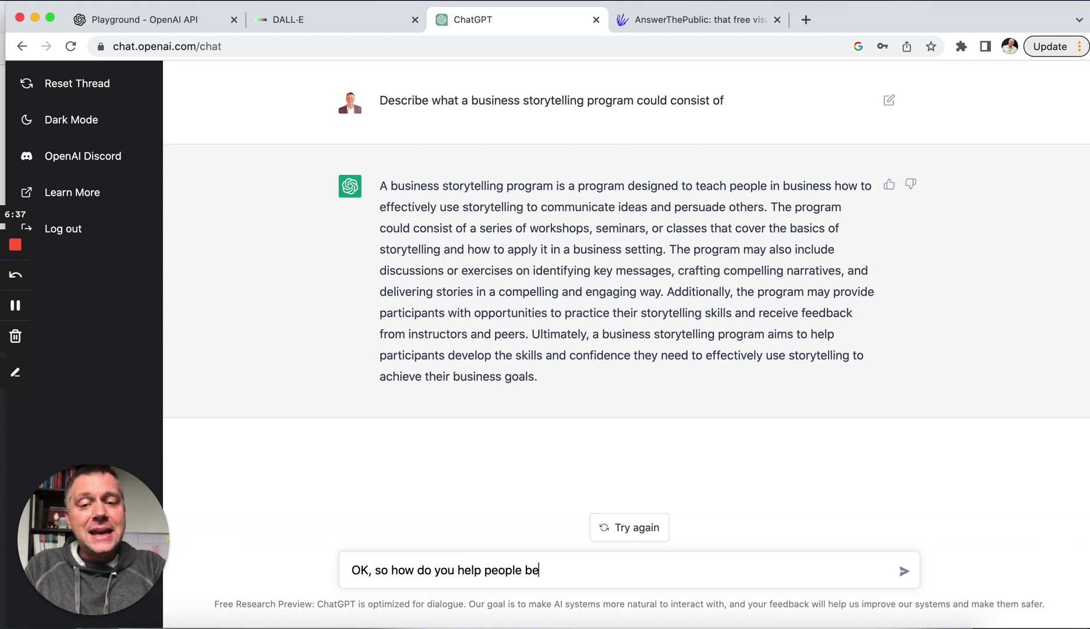
text(come more)
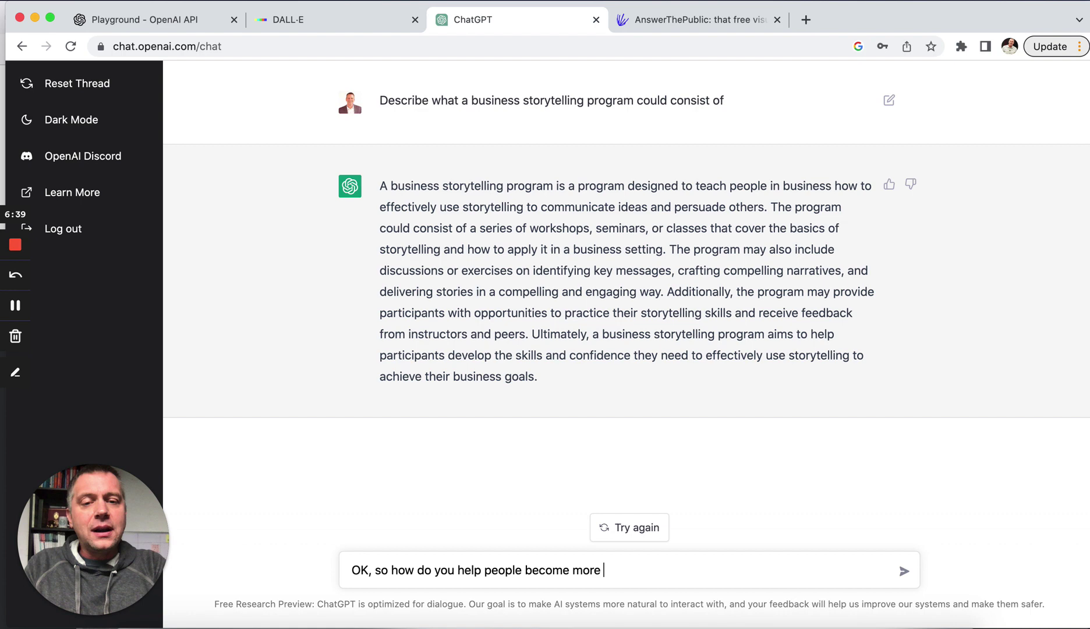
text(confident sto)
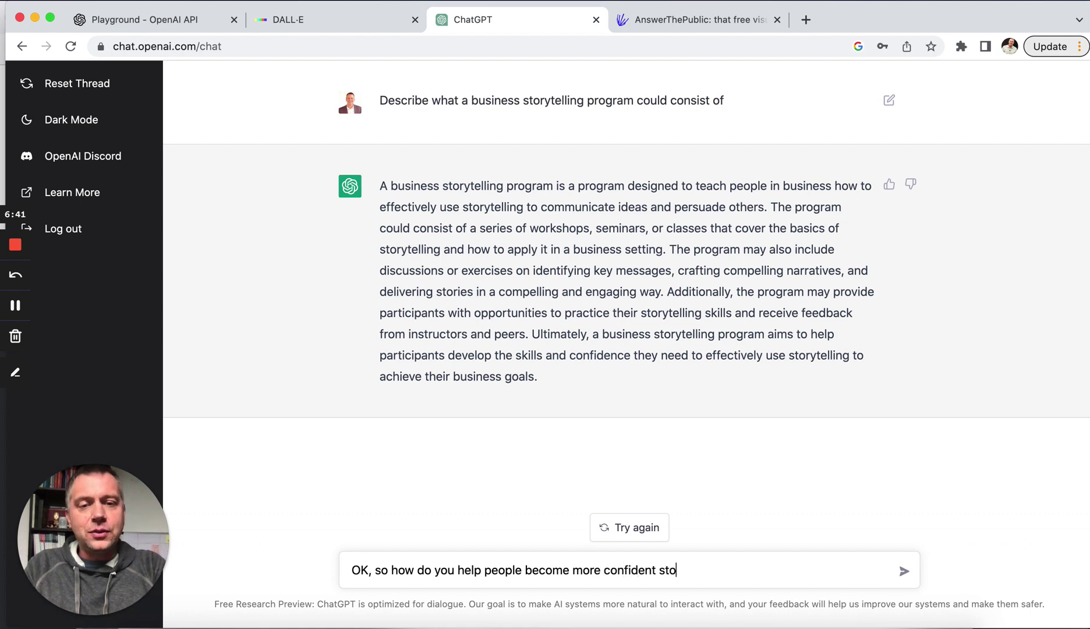
text(rytellers)
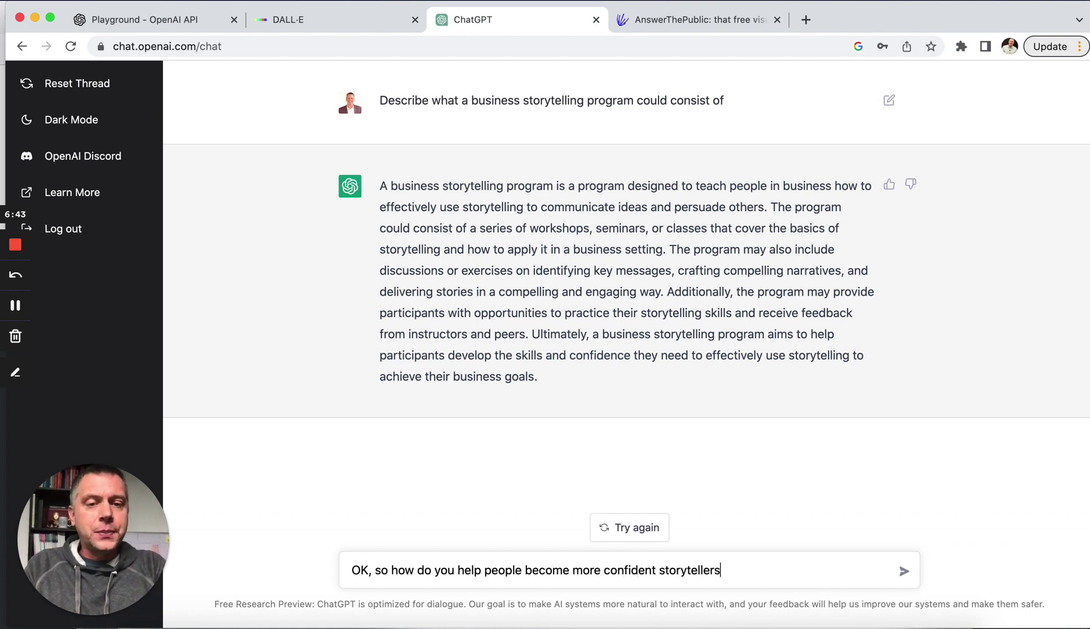
text(?)
key(Return)
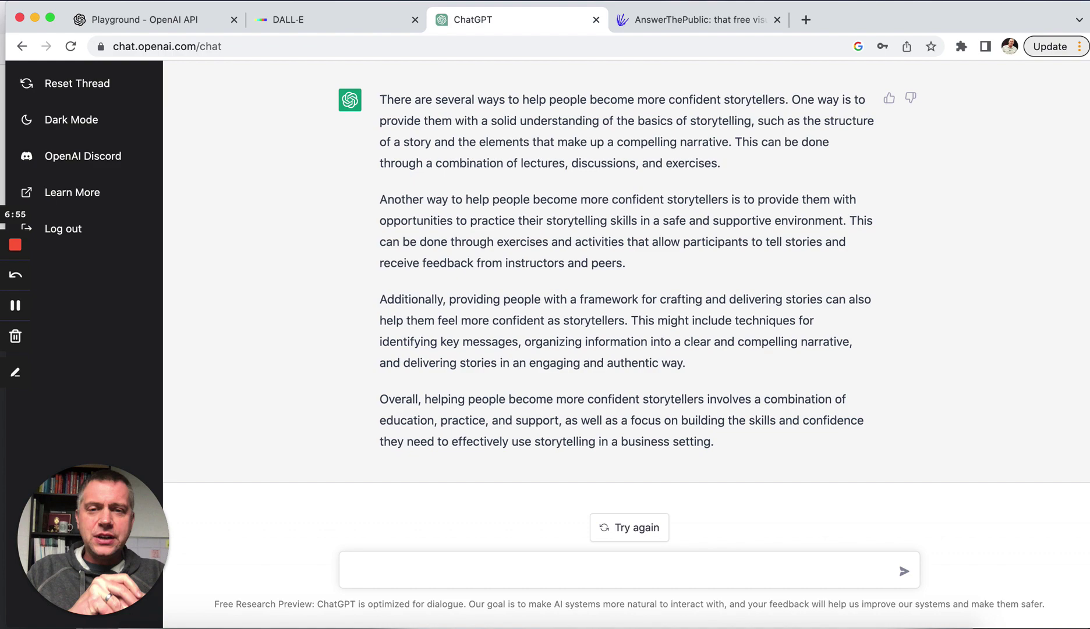
scroll(596, 430, up, 10)
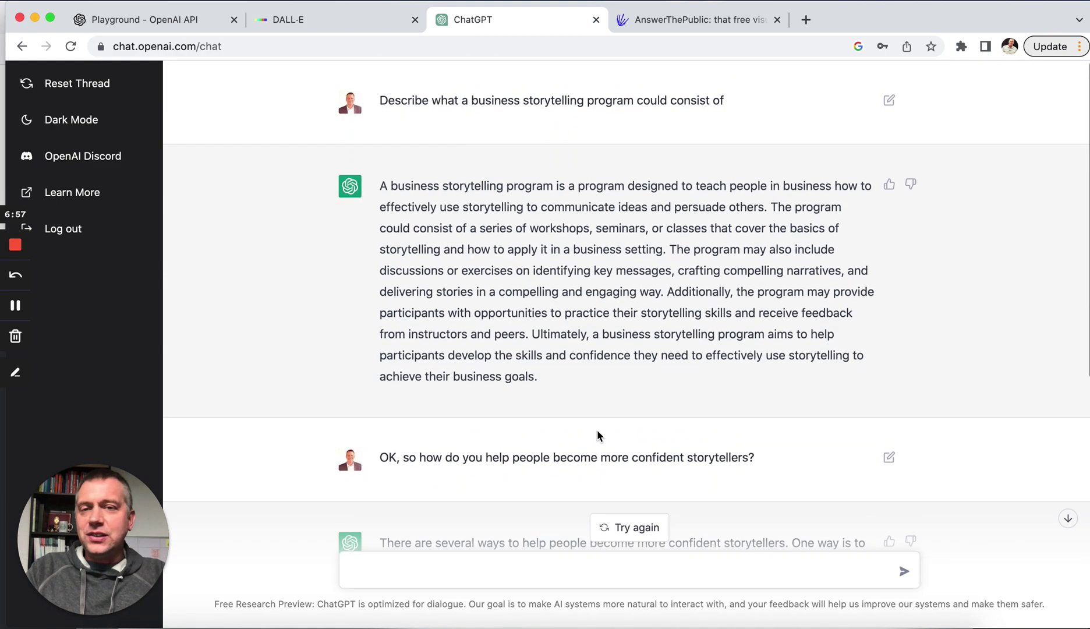
scroll(596, 430, down, 10)
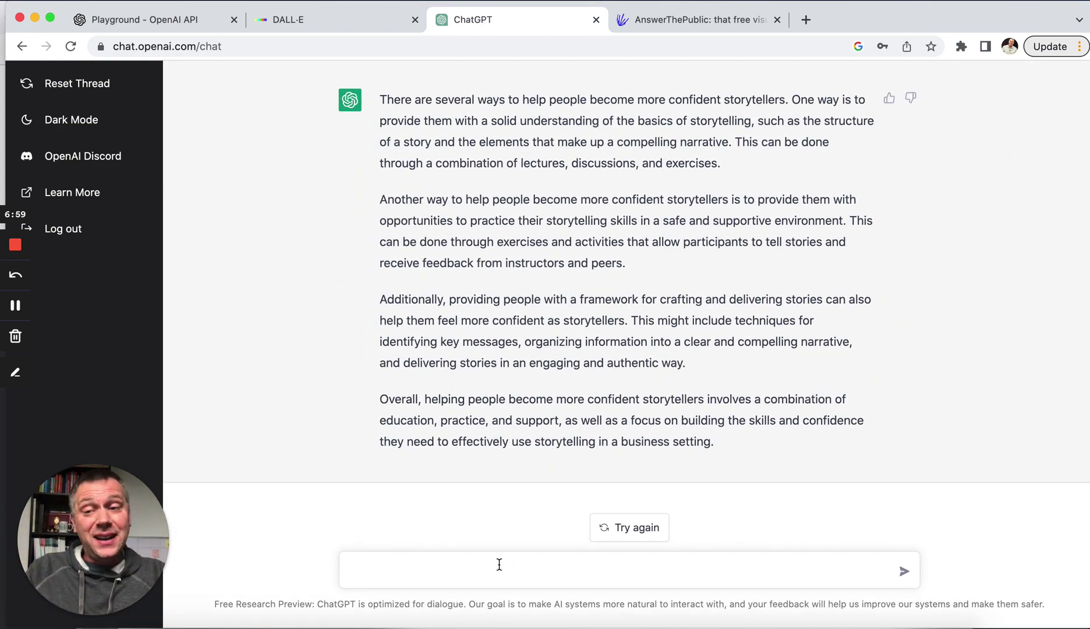
Ask ChatGPT 'What are 20 ideas for different types of stories people could tell?'.
click(466, 565)
text(Wha)
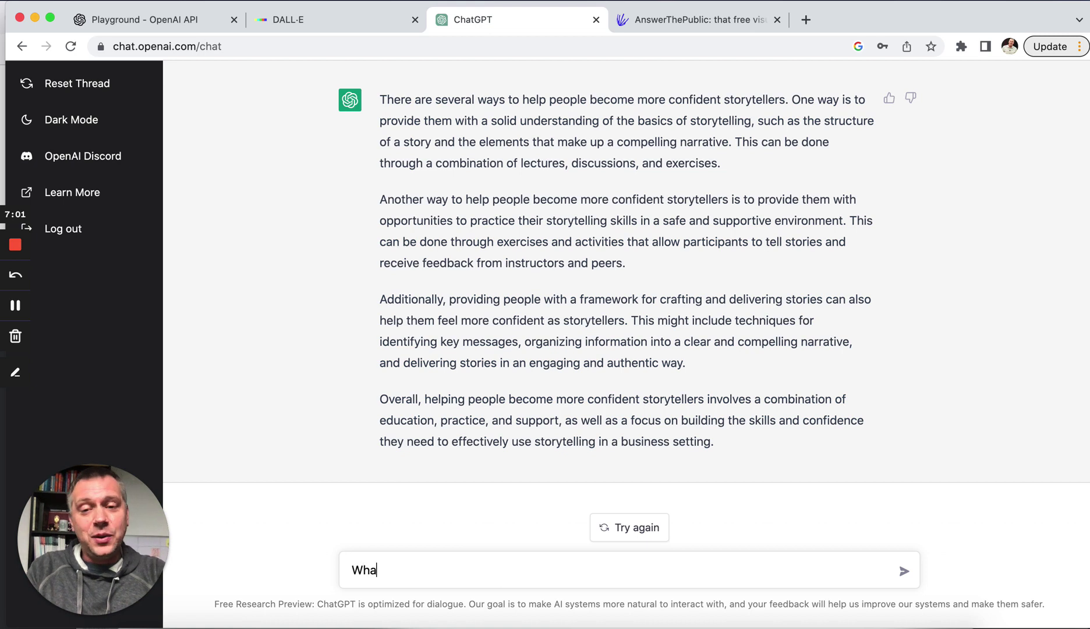
text(t are 20 id)
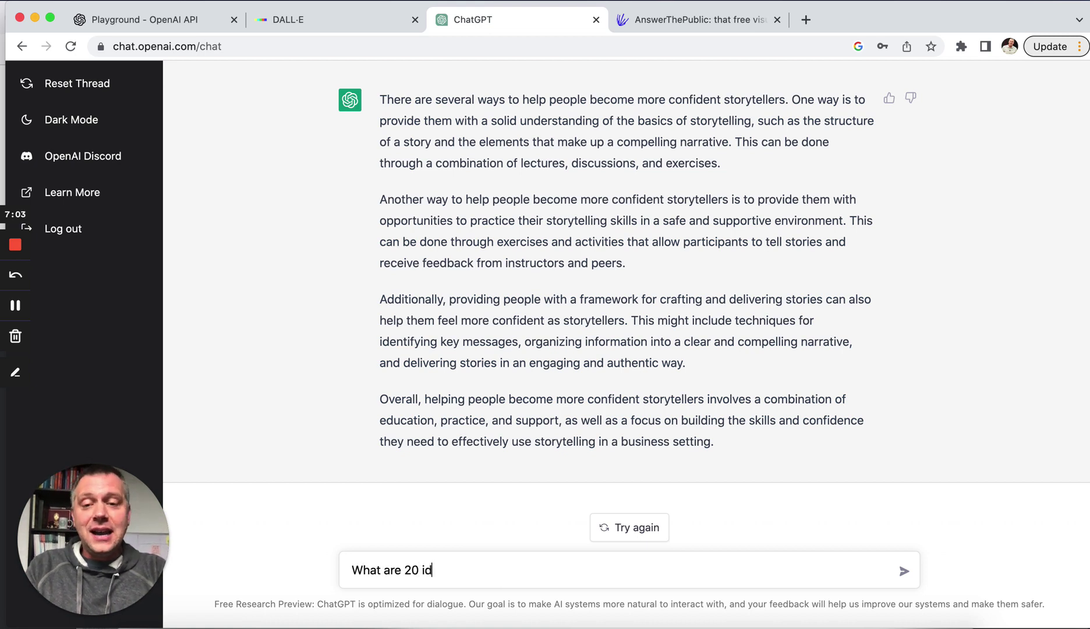
text(eas for different )
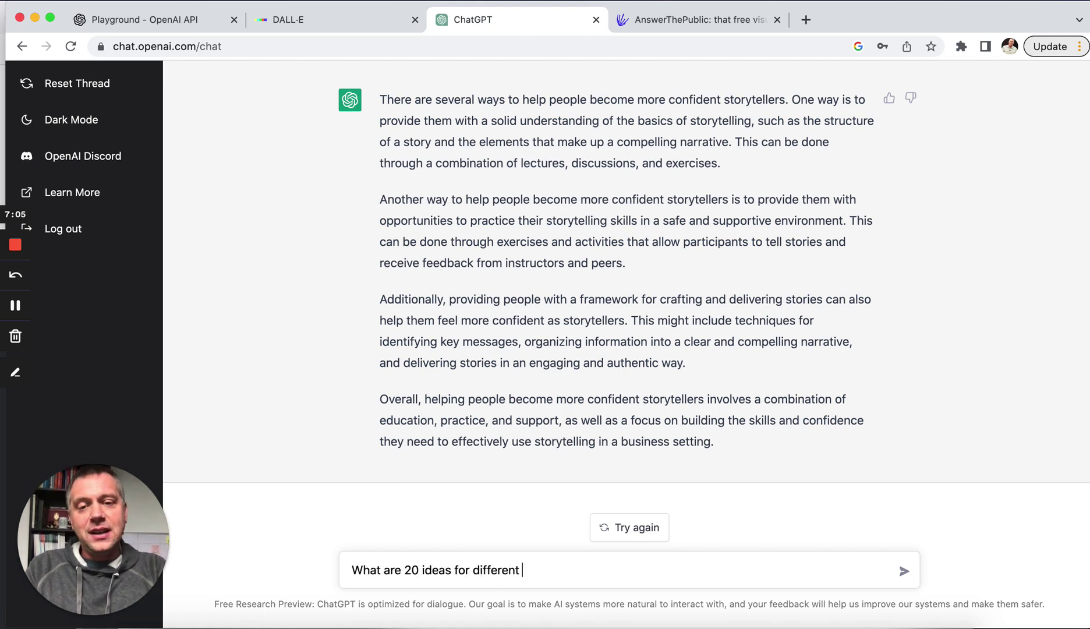
text(type)
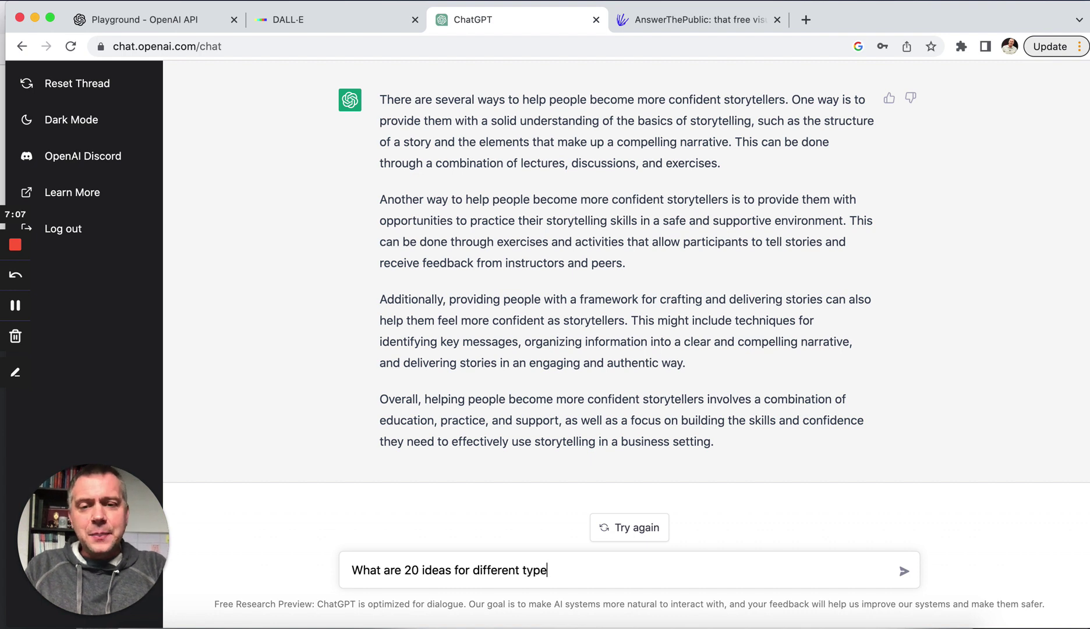
text(s of stories people could)
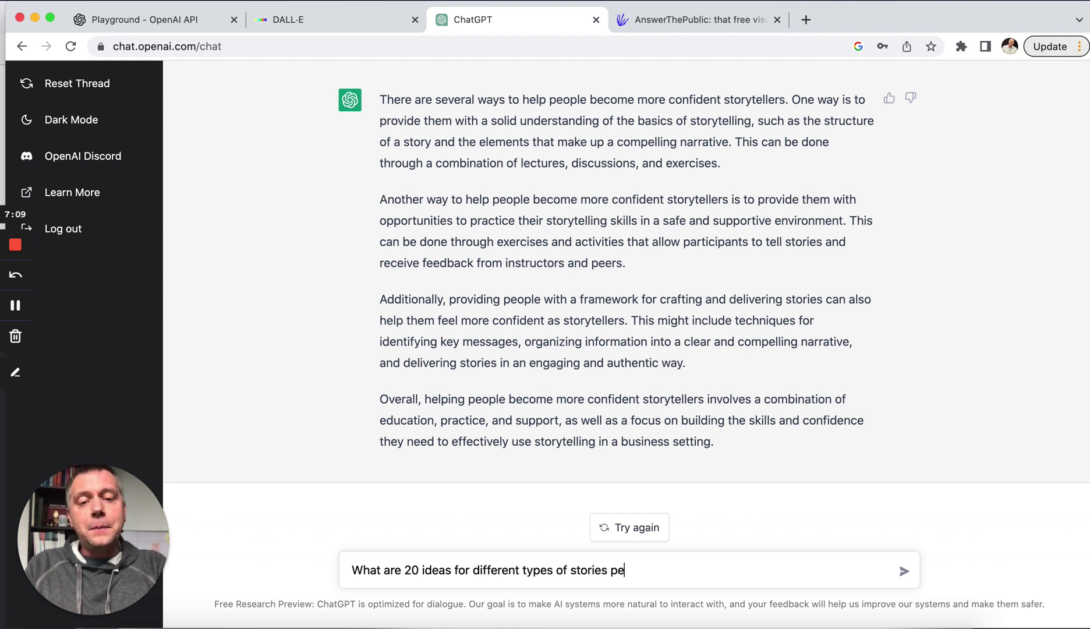
key(BackSpace)
key(BackSpace)
key(BackSpace)
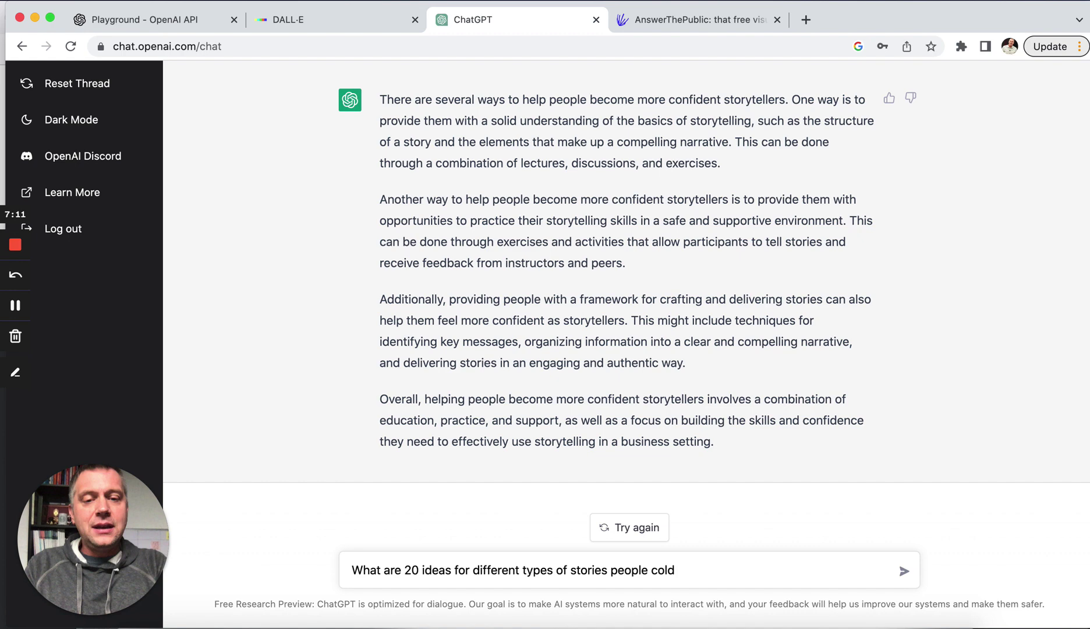
text(uld tell?)
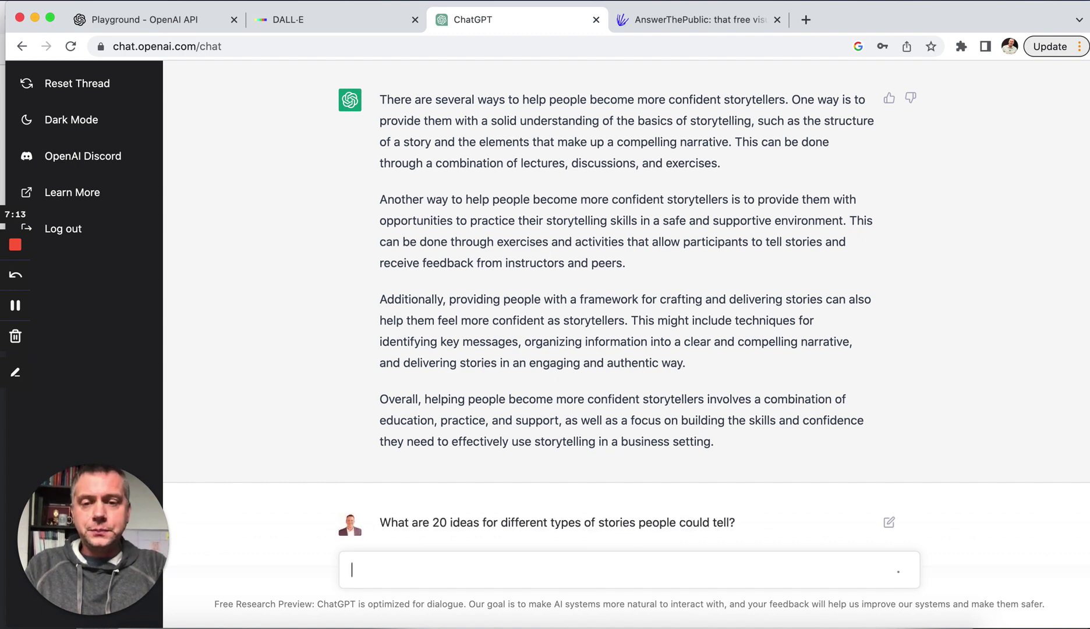
key(Return)
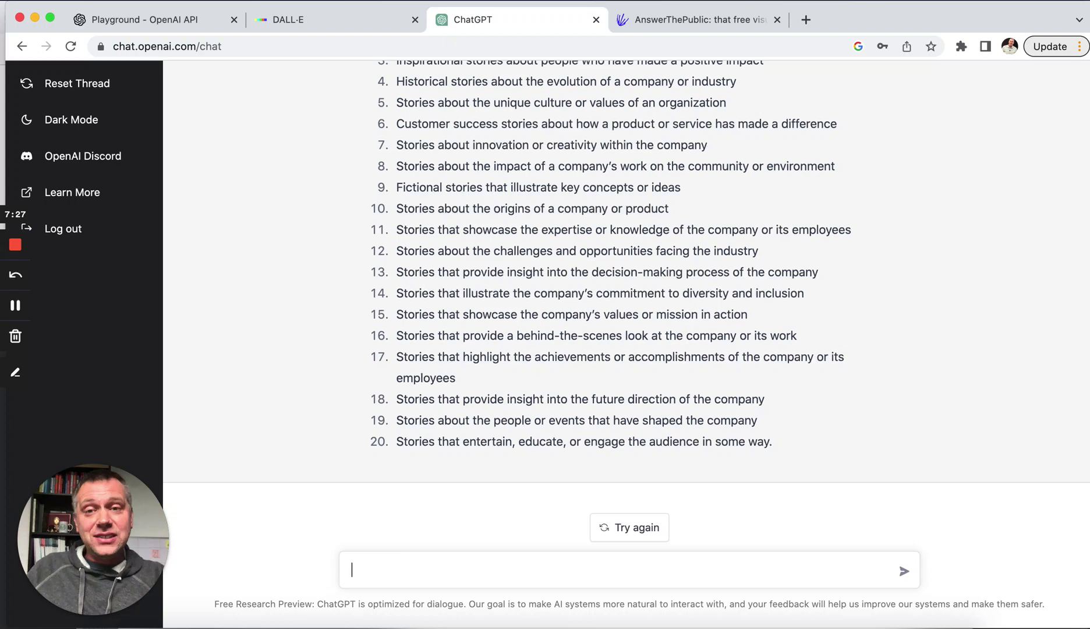
scroll(693, 300, up, 3)
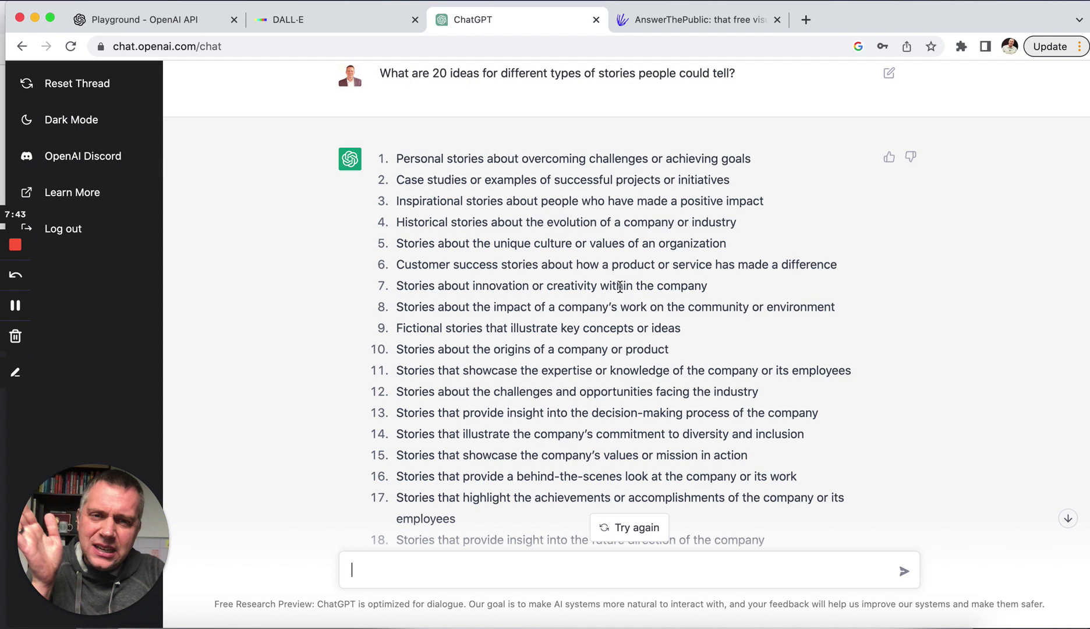
scroll(623, 309, down, 3)
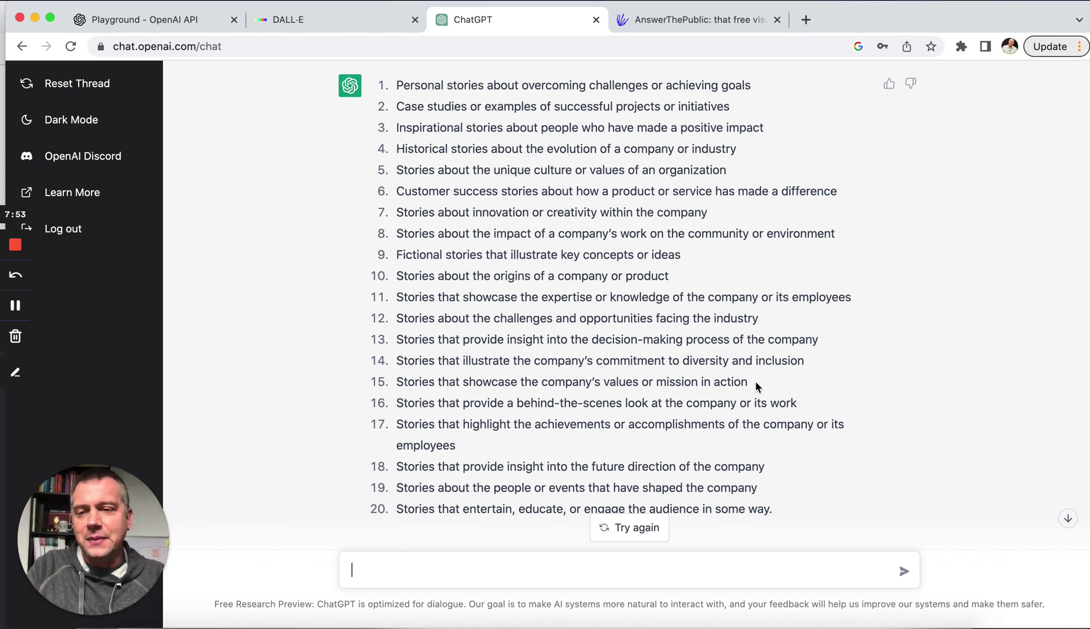
scroll(755, 381, up, 15)
scroll(755, 381, up, 2)
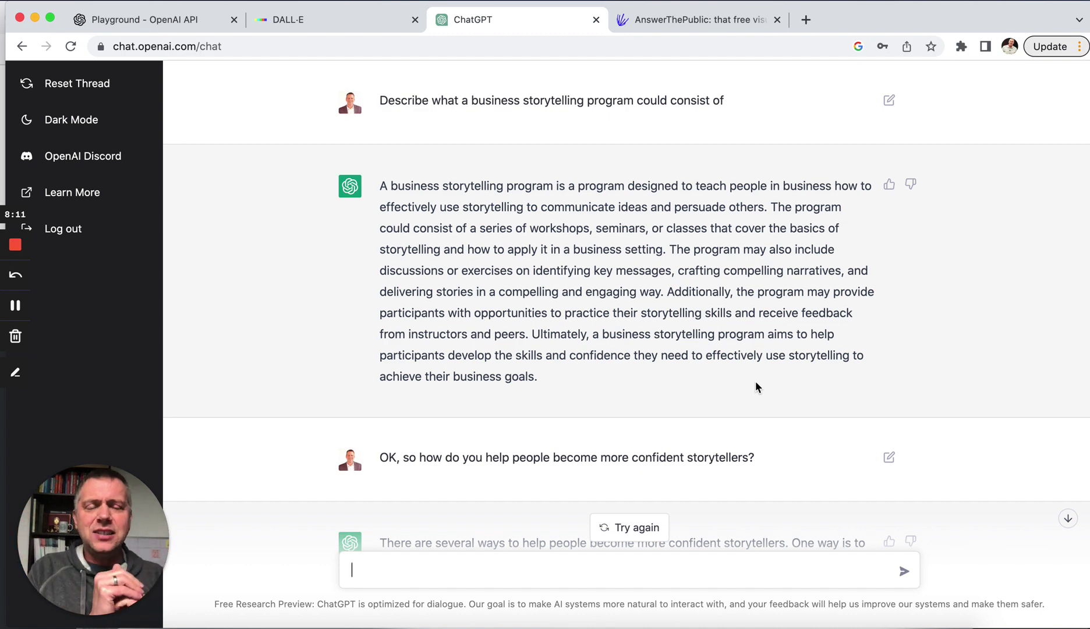
scroll(755, 383, down, 6)
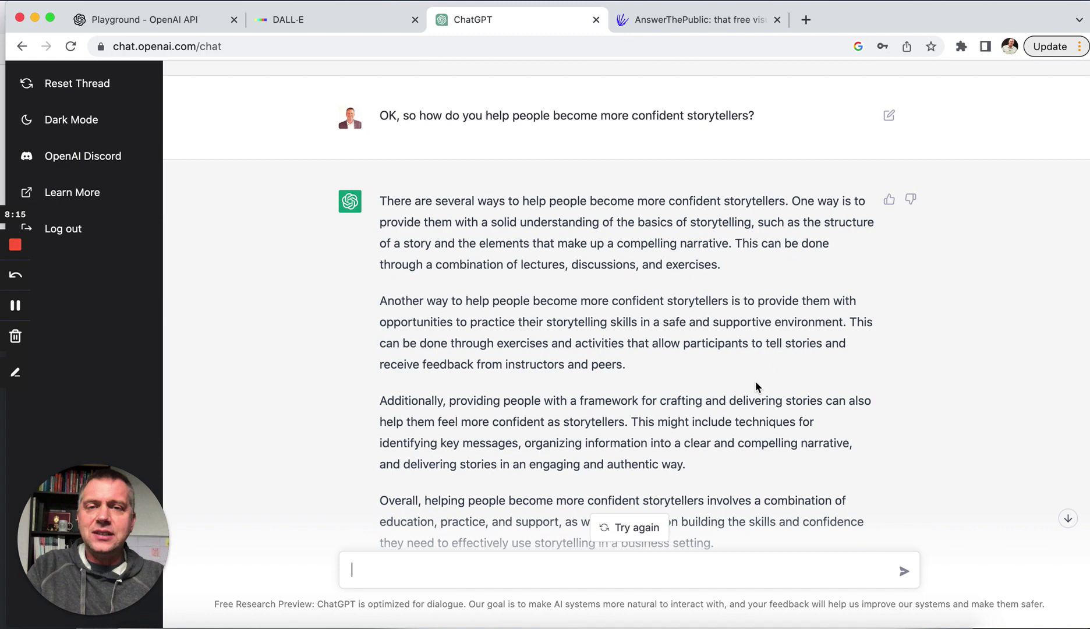
scroll(756, 383, up, 6)
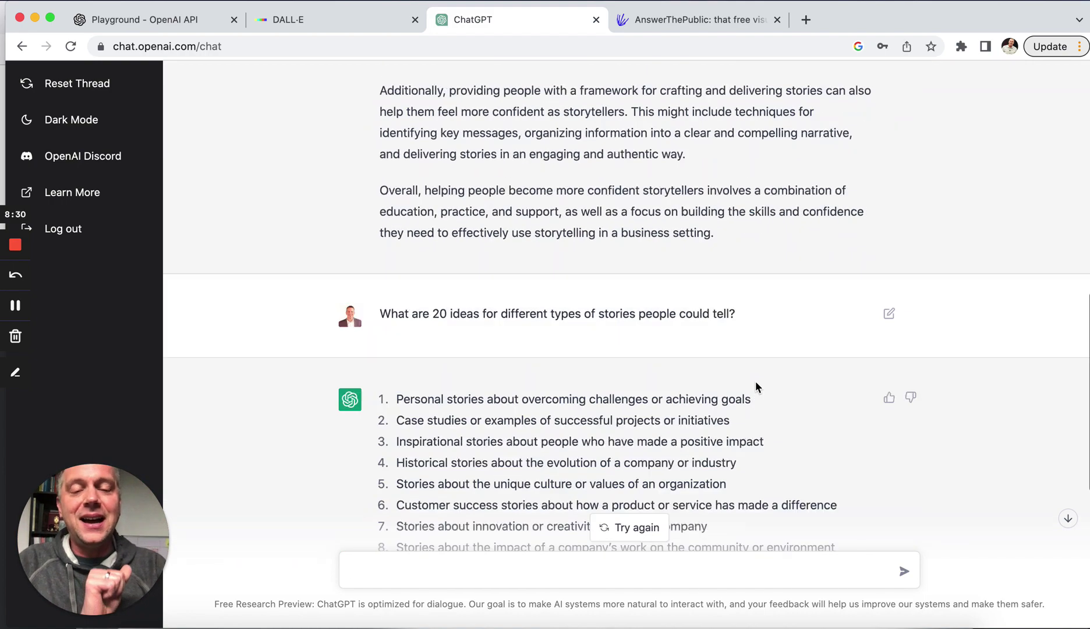
Ask ChatGPT 'How can we use AI or ChatGPT to become better storytellers?'.
scroll(755, 384, down, 6)
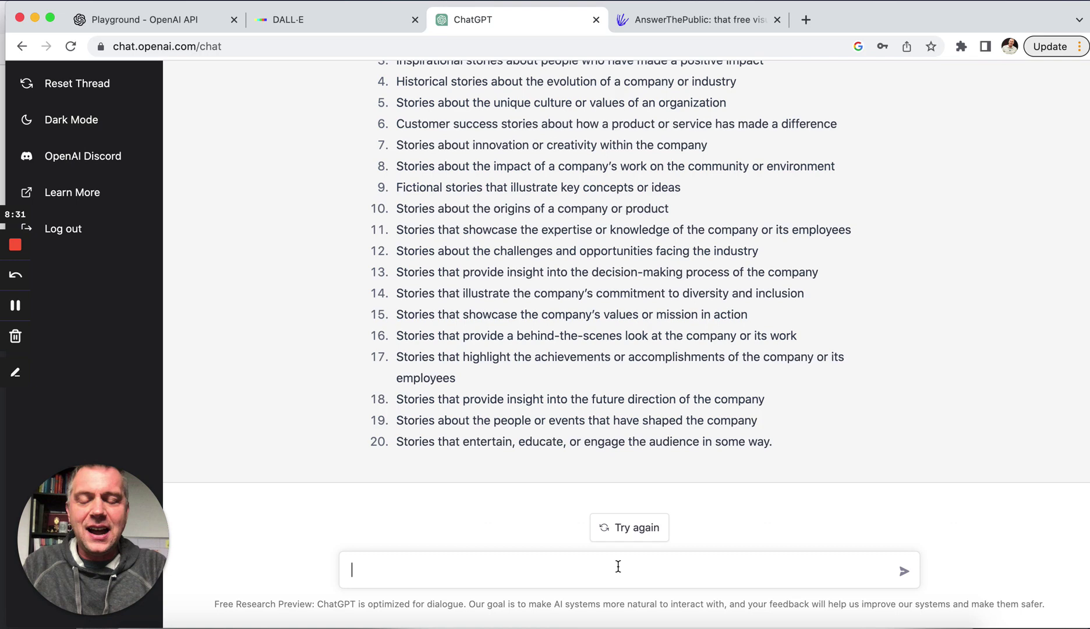
text(How can we us)
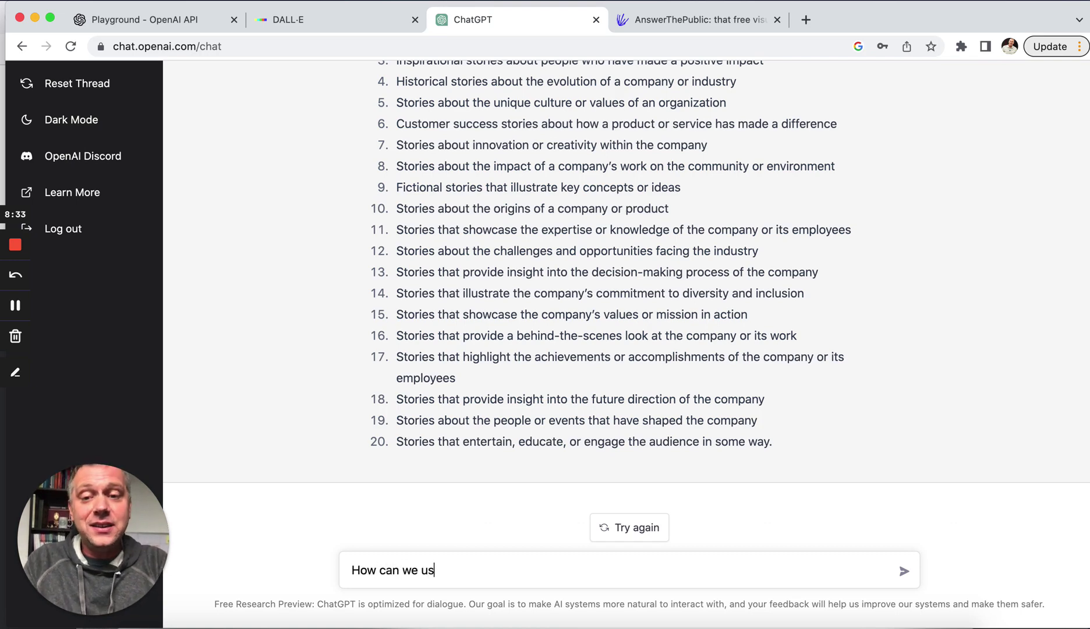
text(e AI or )
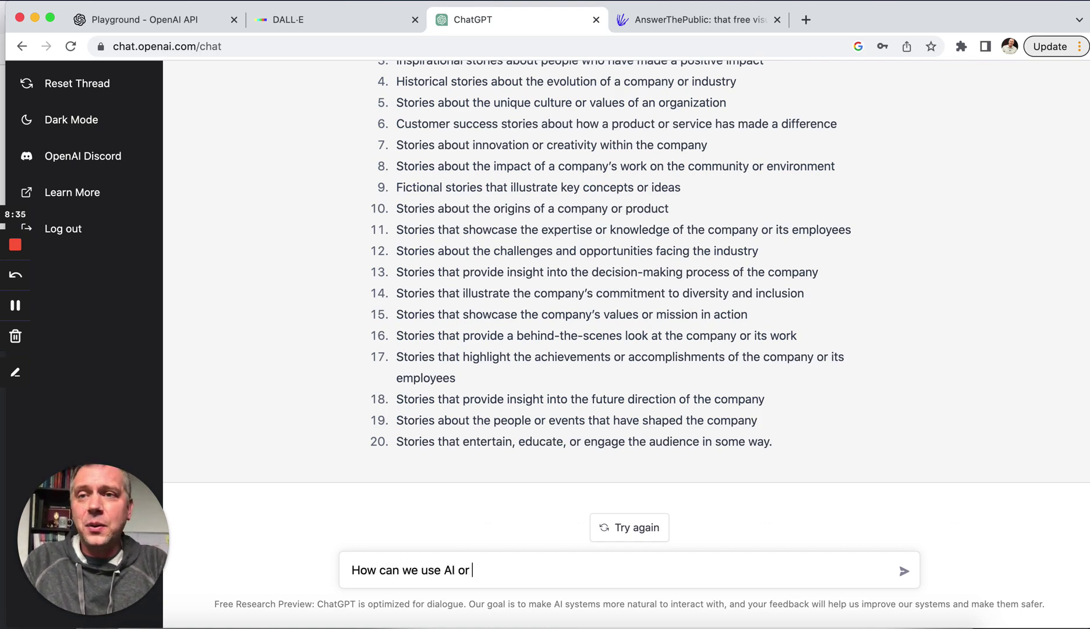
text(CHat)
key(BackSpace)
key(BackSpace)
key(BackSpace)
text(hat)
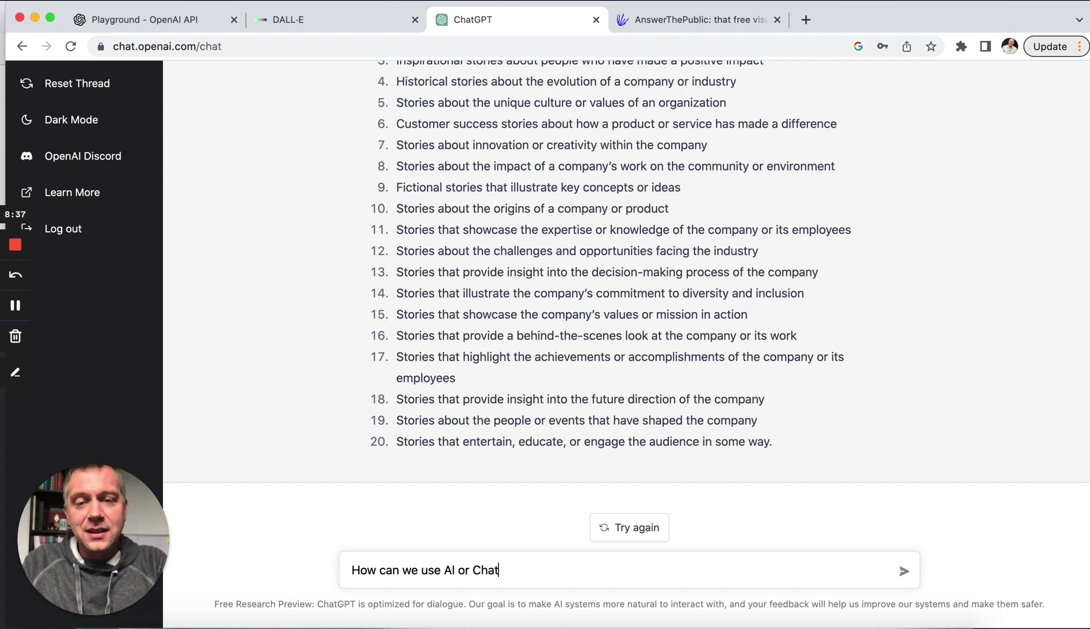
text(GPT to)
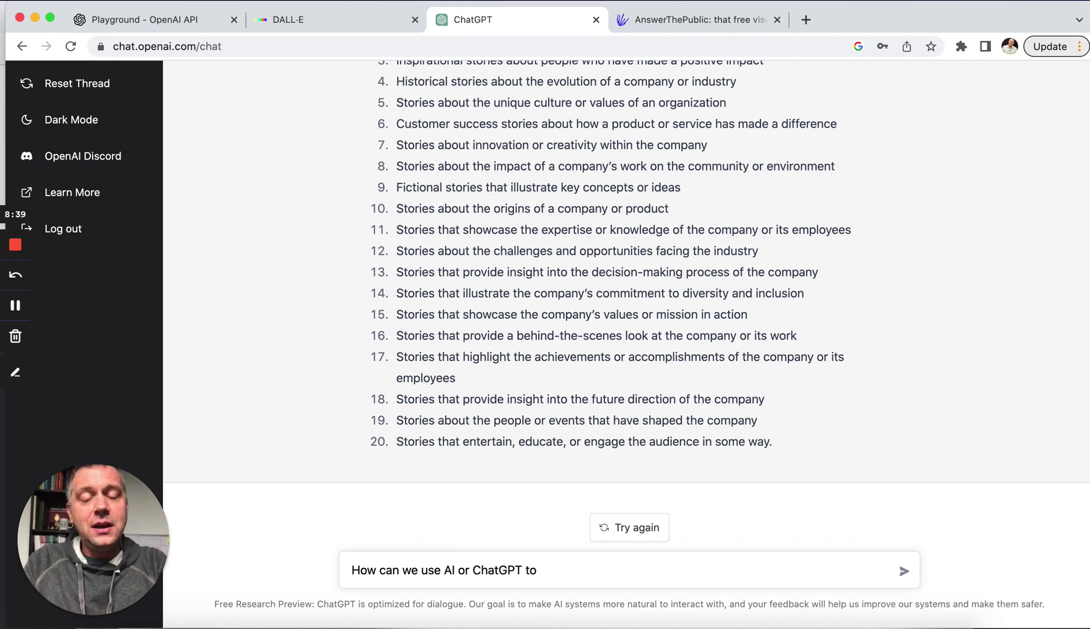
text( become bet)
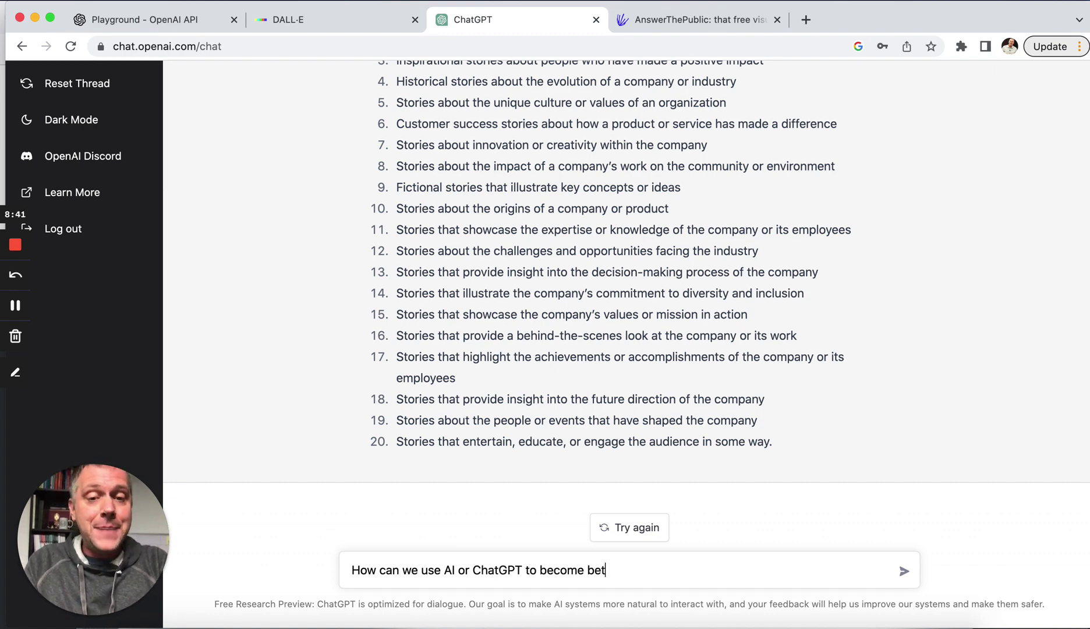
text(ter storytell)
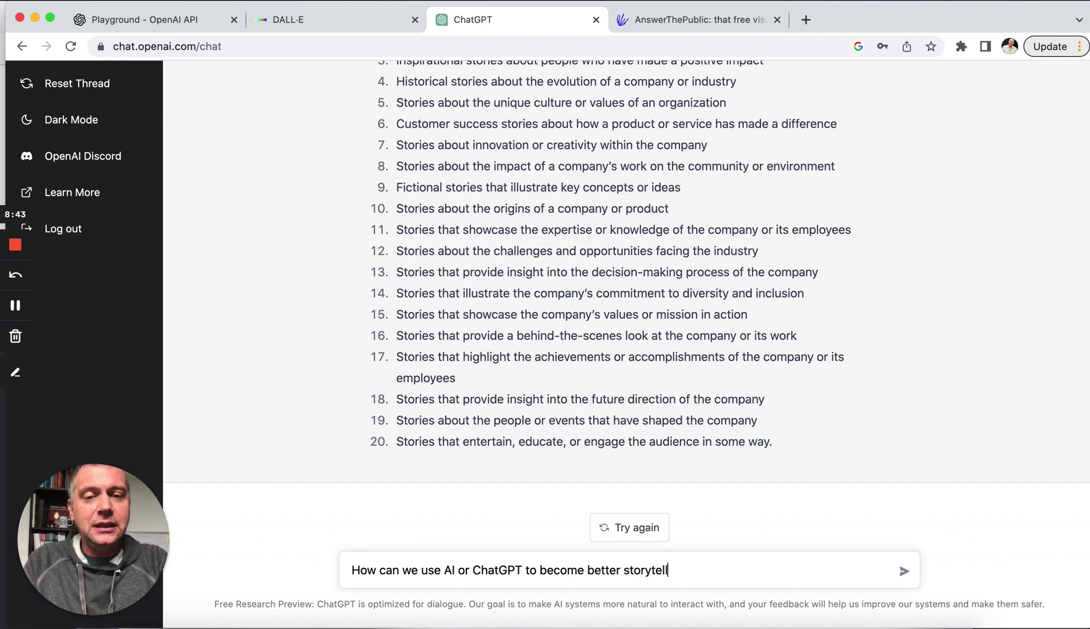
text(ers?)
key(Return)
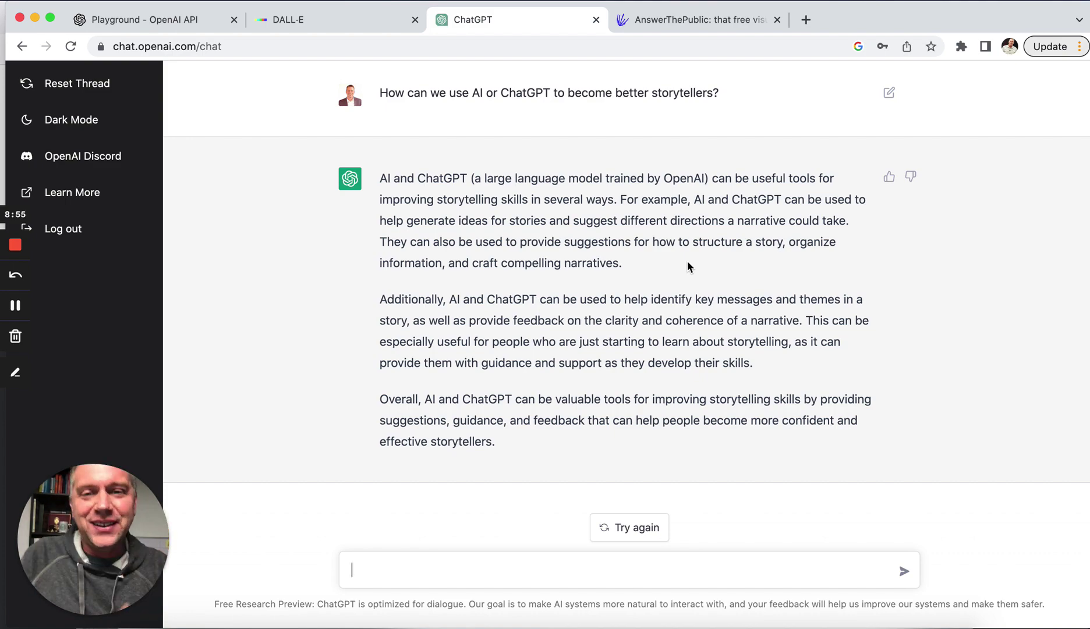
scroll(686, 266, up, 3)
scroll(687, 265, up, 15)
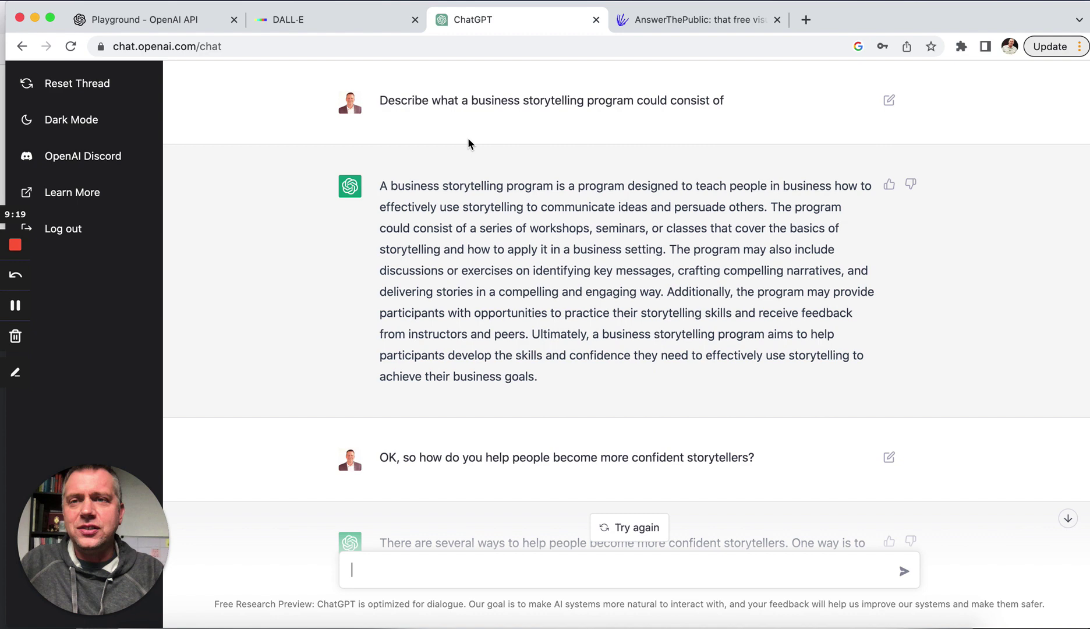
click(198, 19)
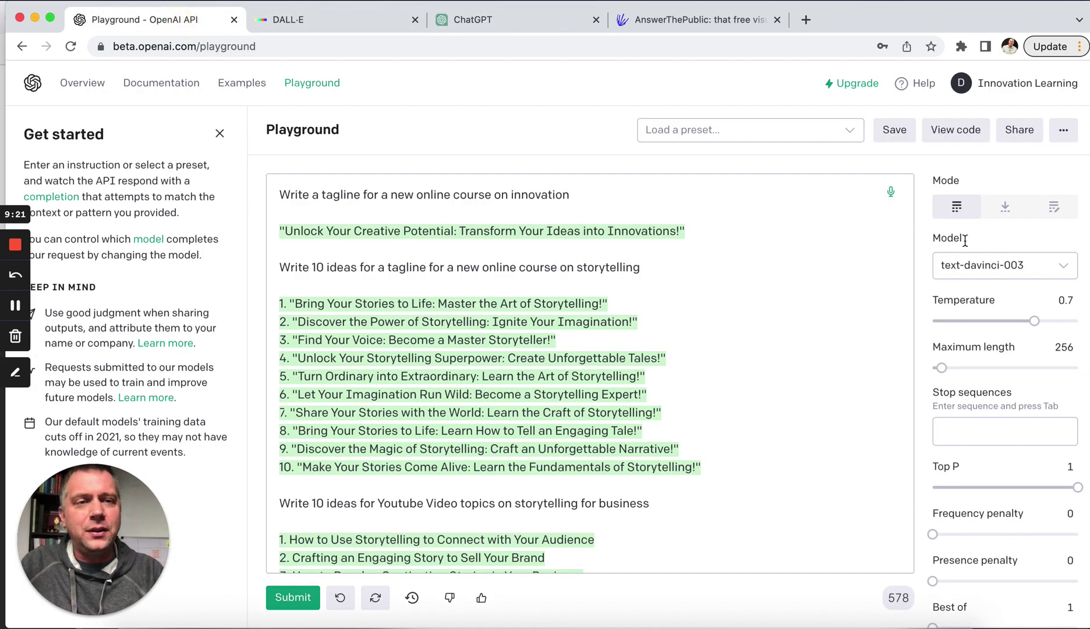
click(1045, 271)
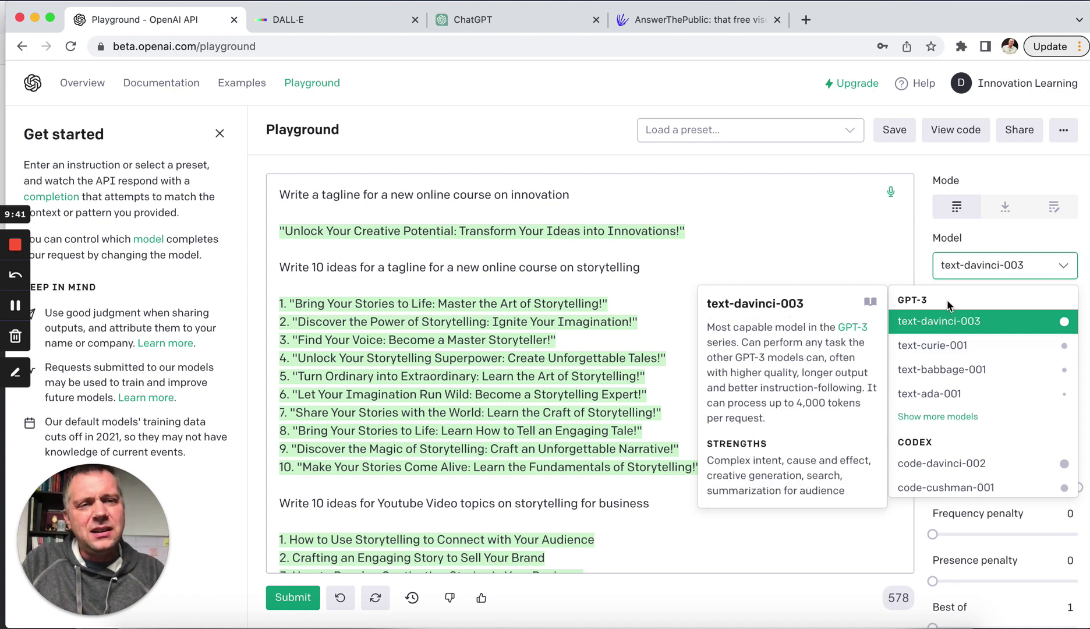
click(586, 153)
click(524, 21)
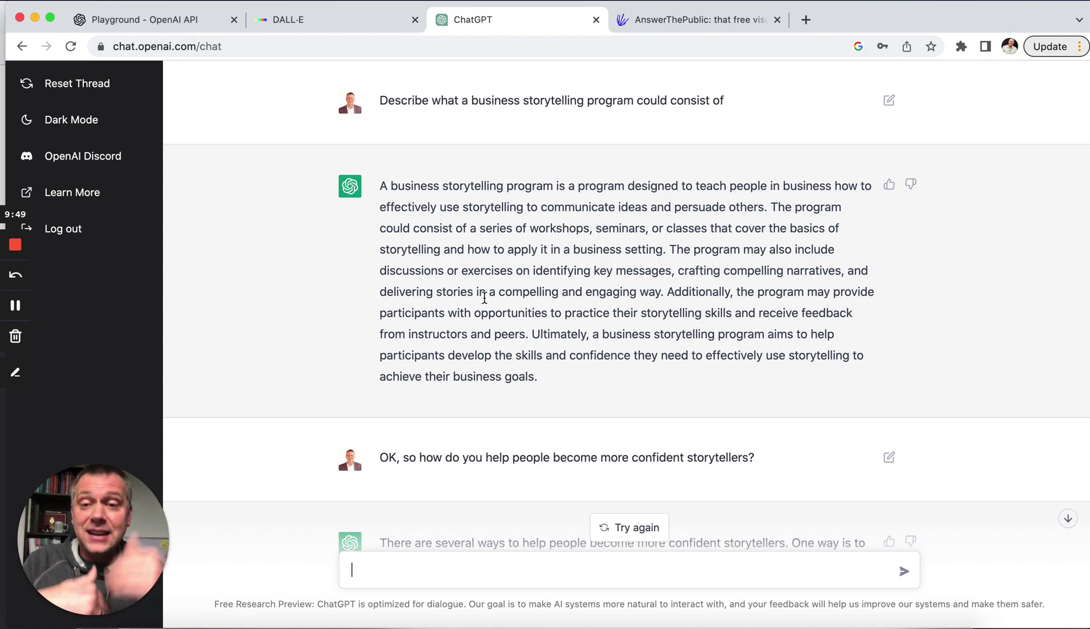
scroll(484, 297, down, 15)
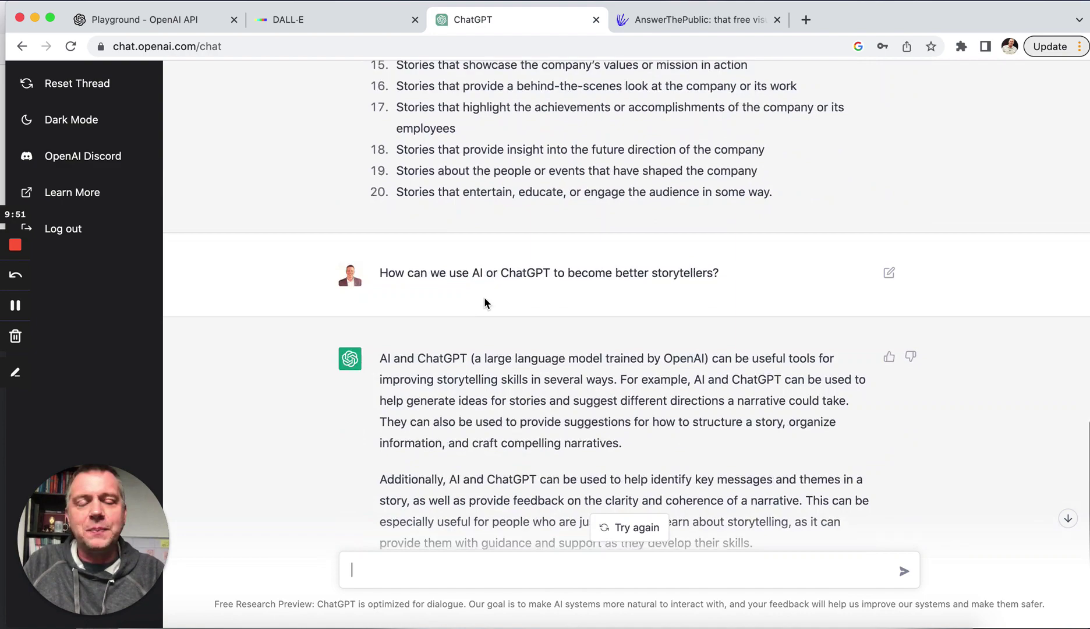
scroll(484, 297, up, 15)
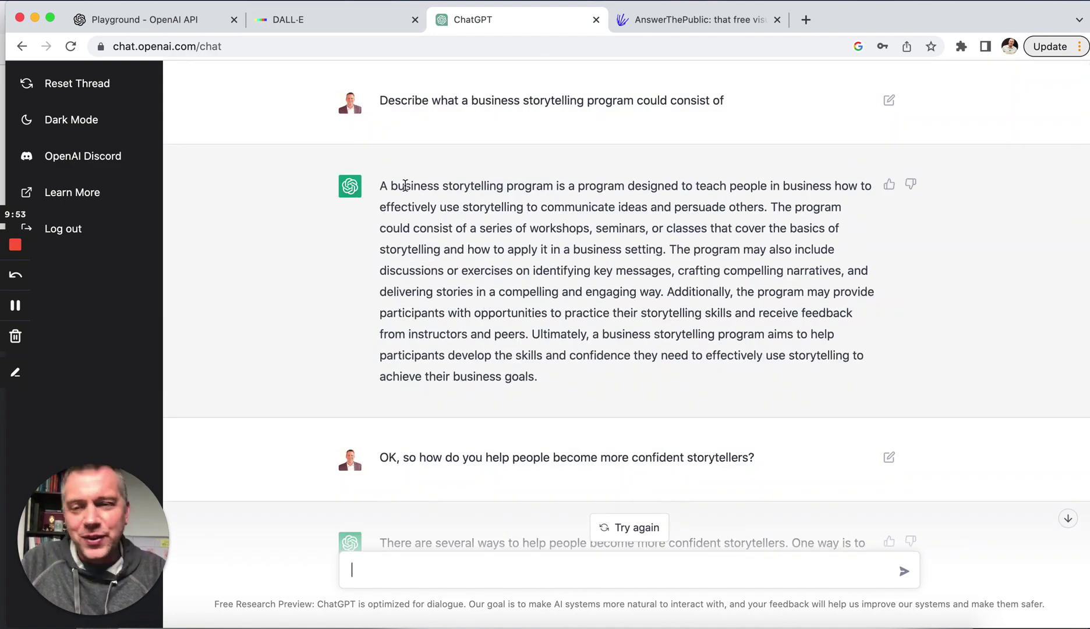